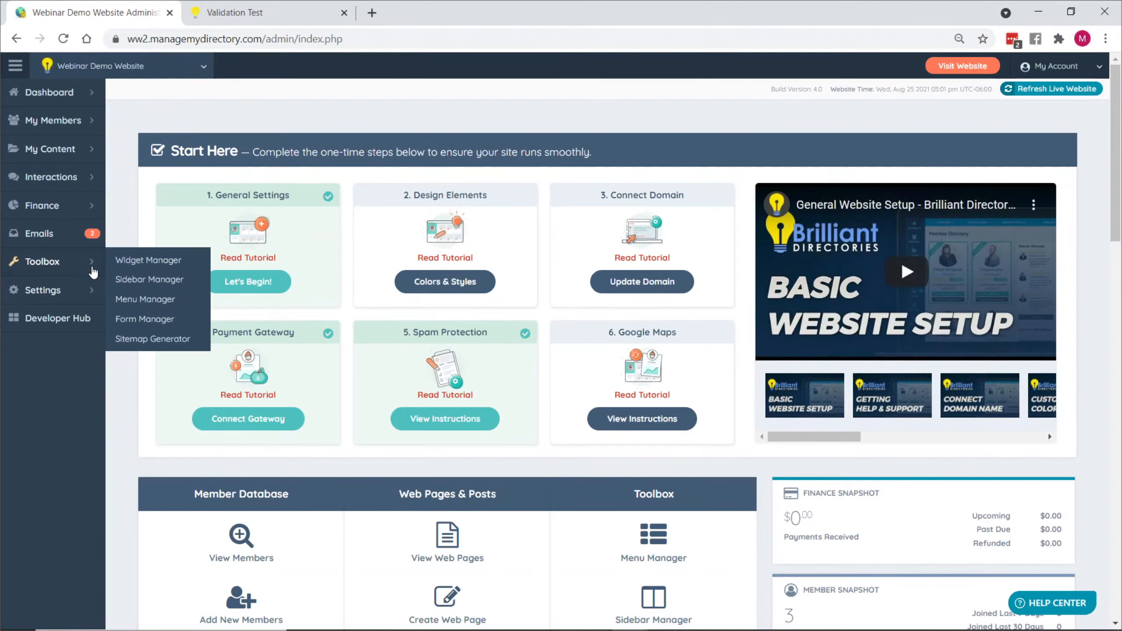
- Open the Form Manager and review the fields of the published form on the Validation Test page
left_click(45, 261)
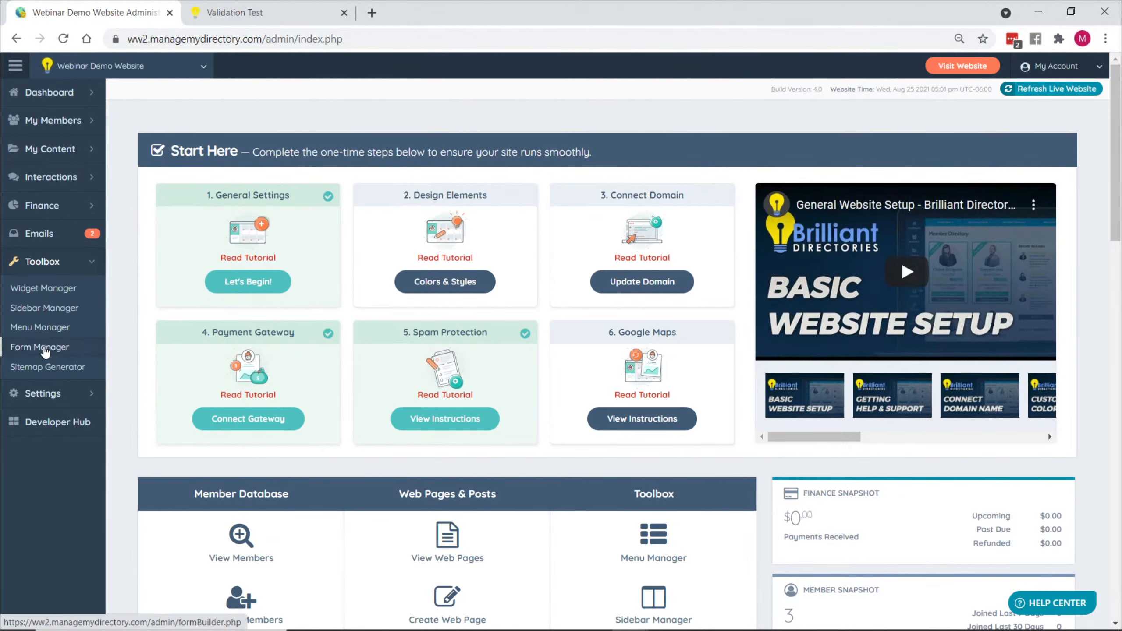
left_click(44, 347)
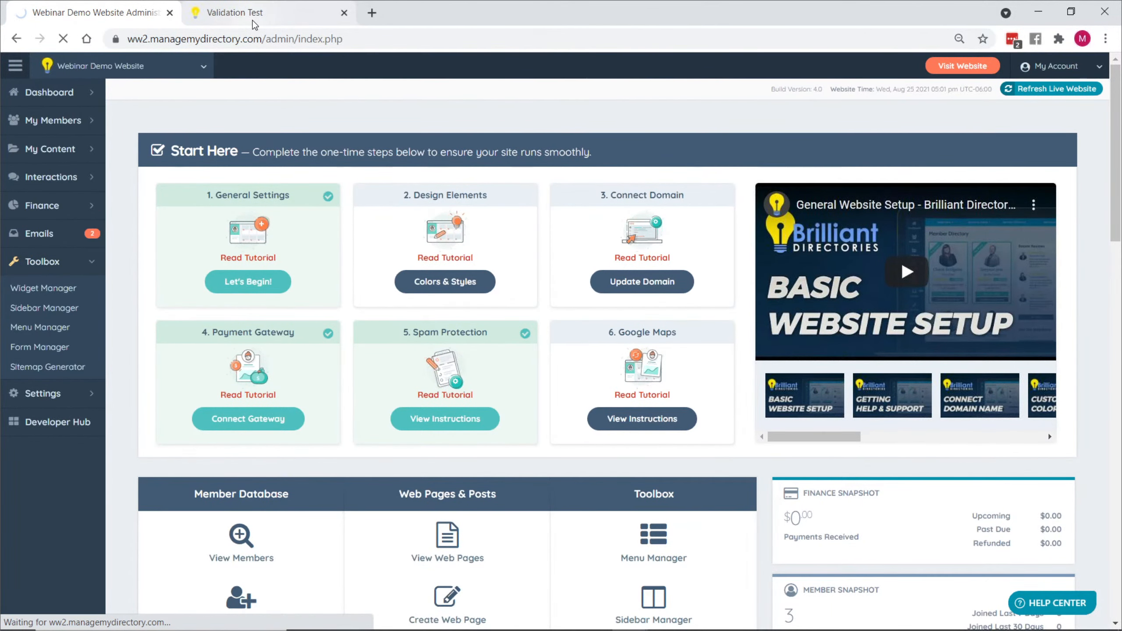
left_click(234, 12)
scroll(273, 239, "down", 3)
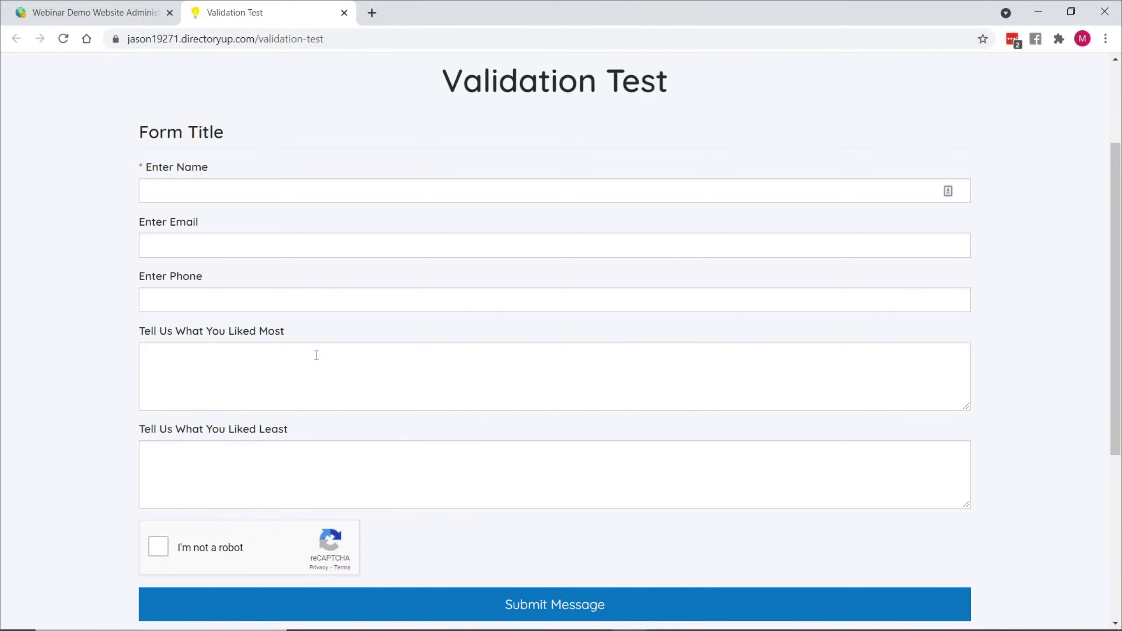
scroll(318, 354, "up", 3)
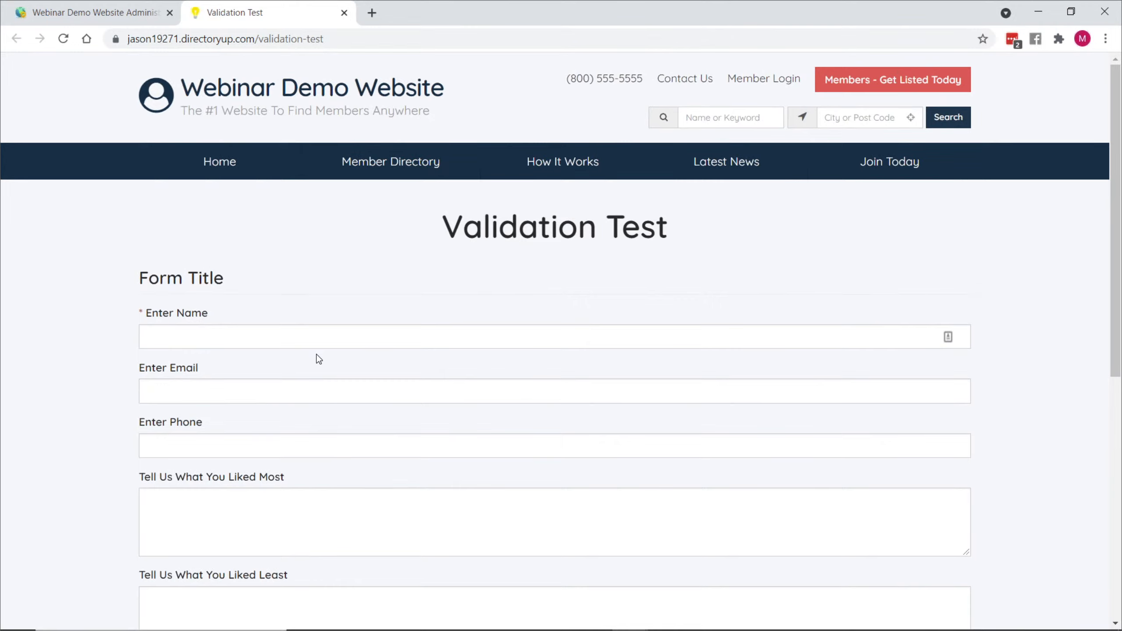
left_click(75, 6)
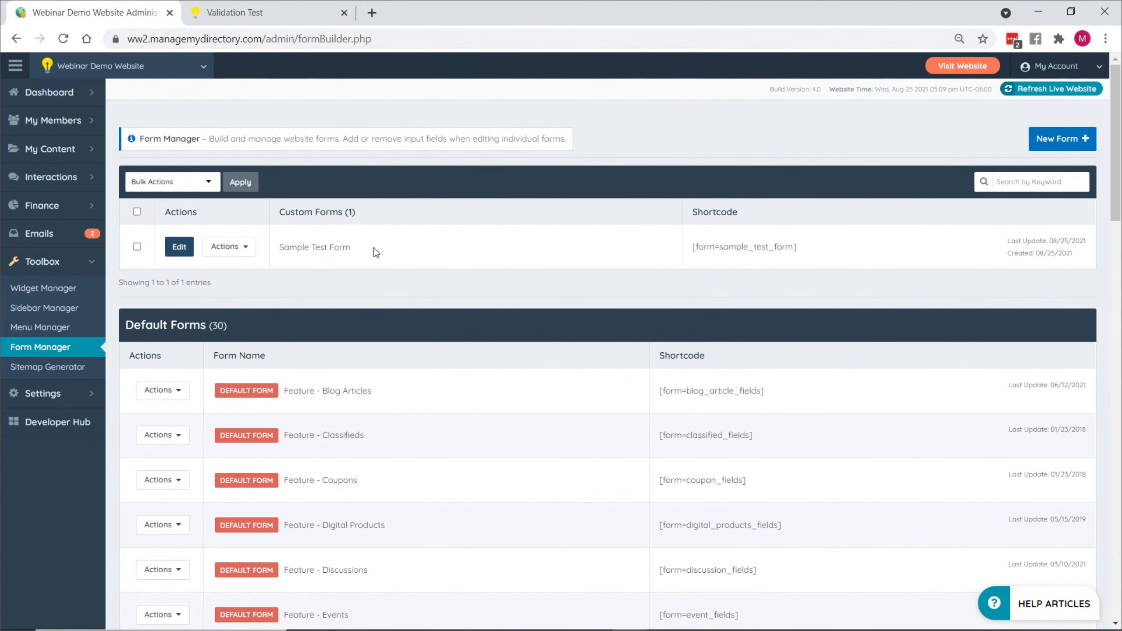
- Edit the Sample Test Form and open the validation options of its Enter Name field
left_click_drag(295, 247, 332, 252)
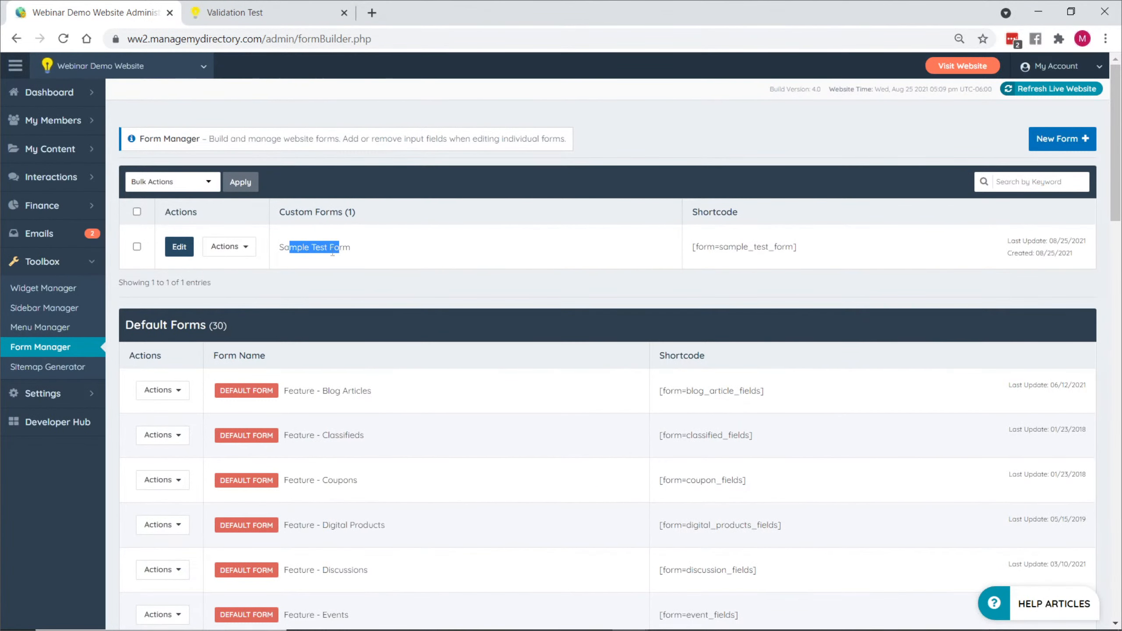
left_click(186, 255)
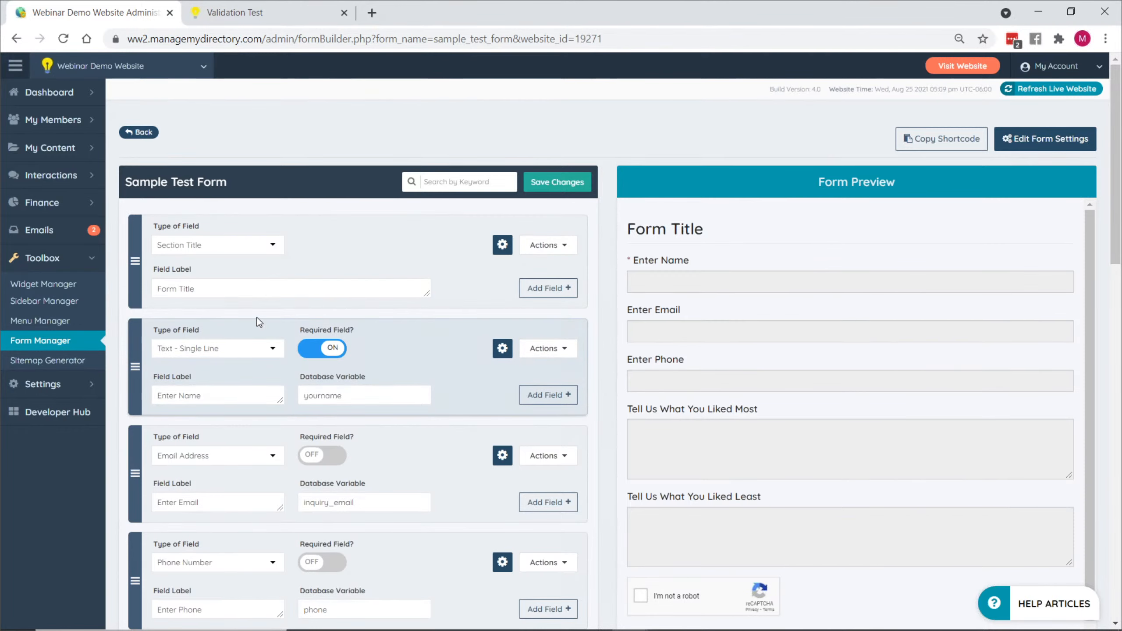
left_click_drag(157, 396, 213, 395)
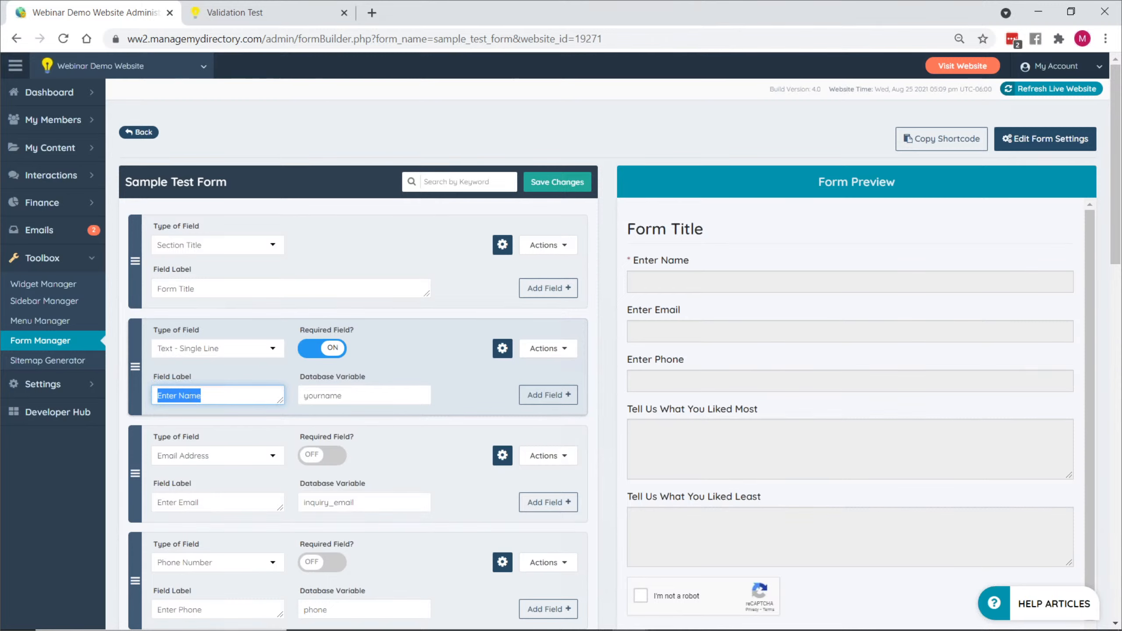
left_click(207, 394)
triple_click(225, 399)
left_click(562, 350)
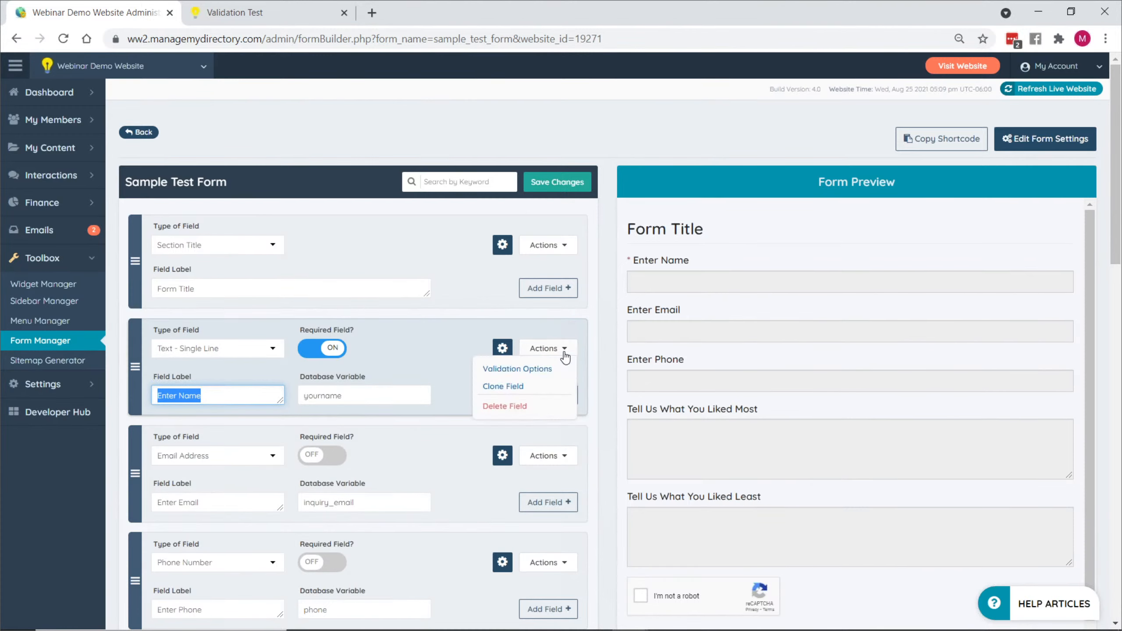
left_click(541, 370)
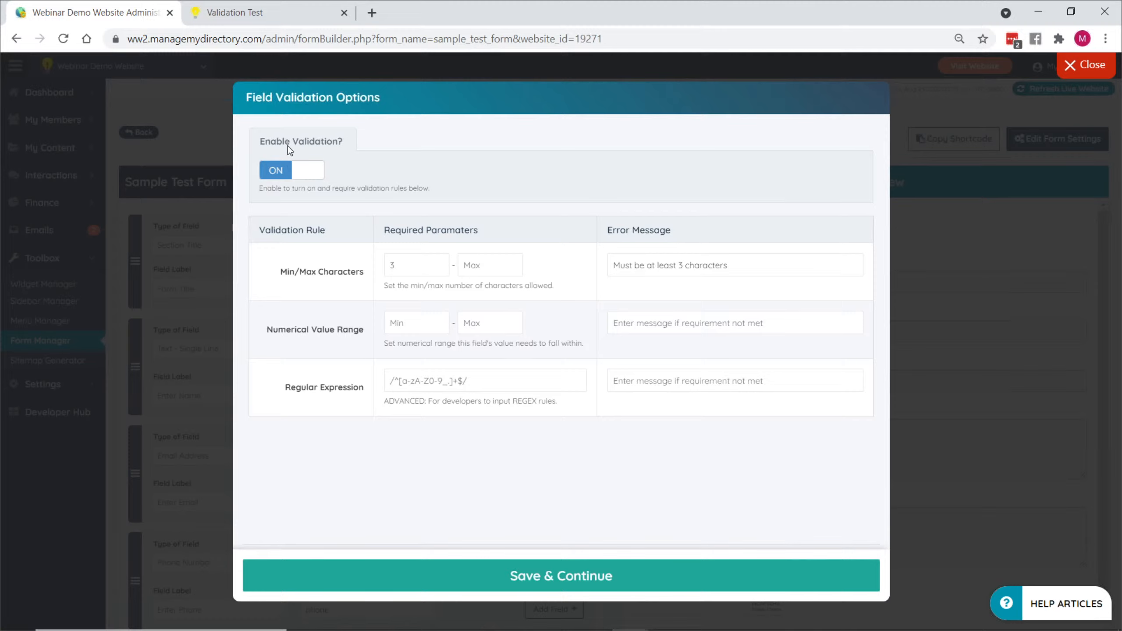
- Toggle validation for the Enter Name field off and back on
left_click(277, 172)
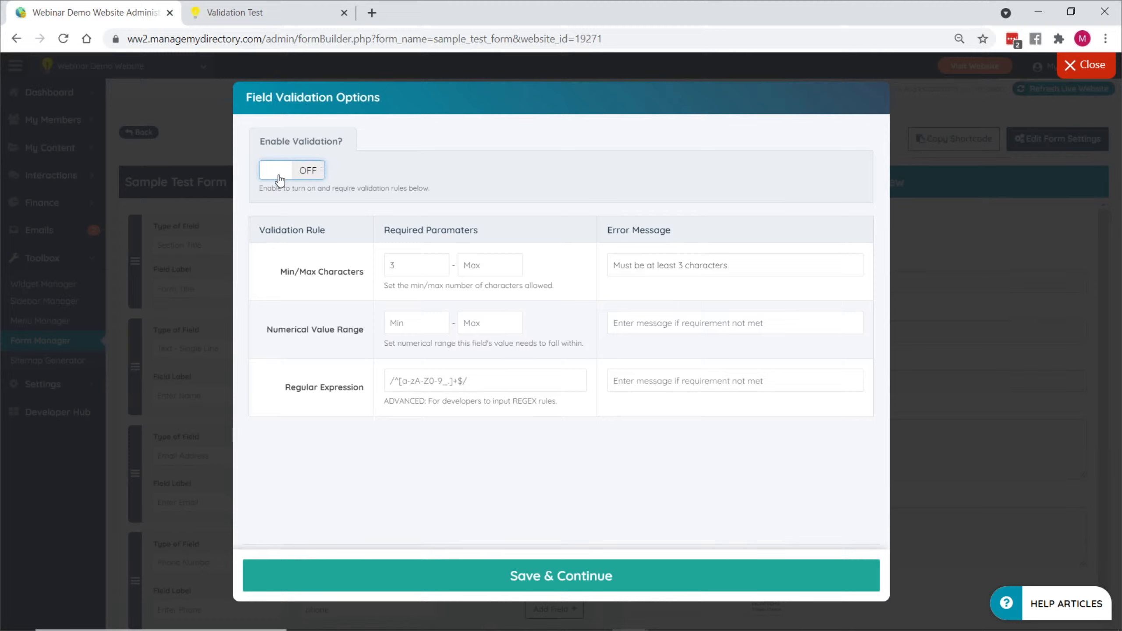
left_click(278, 177)
left_click(281, 176)
left_click(288, 178)
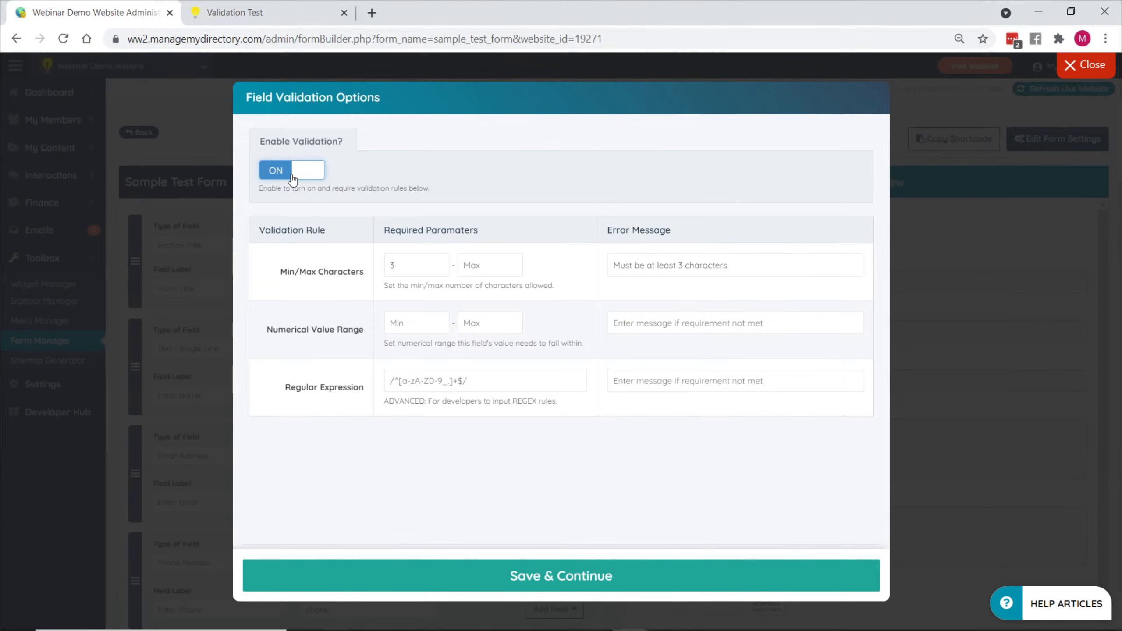
left_click(276, 175)
left_click(277, 179)
- Set the maximum of the Min/Max Characters rule to 10
left_click(487, 269)
left_click(355, 267)
key("Tab")
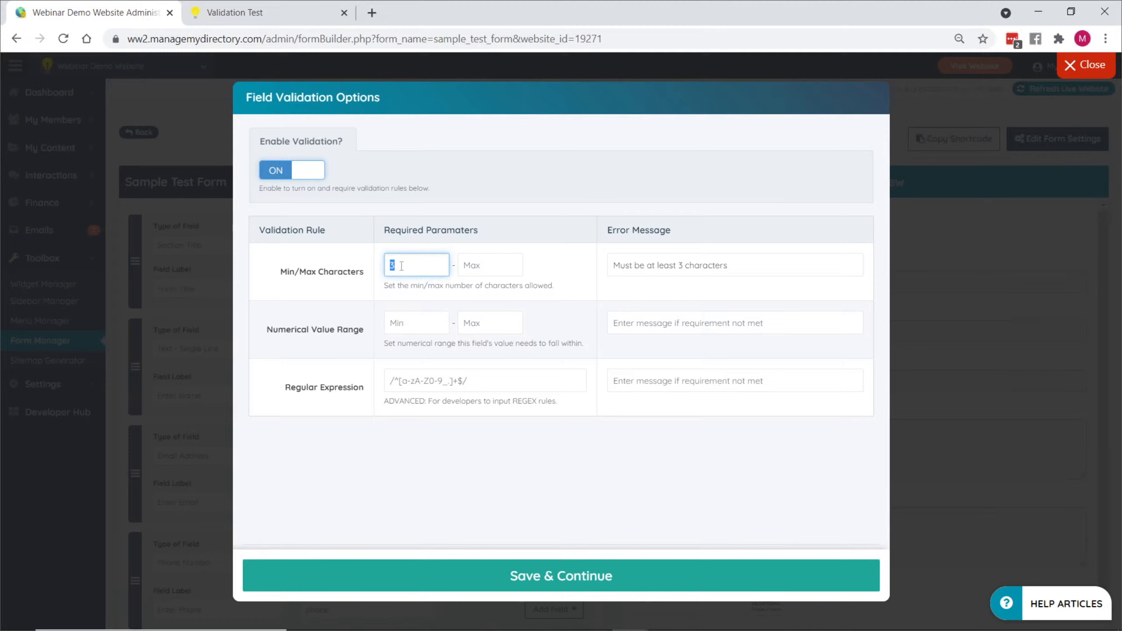
left_click(416, 295)
left_click(486, 273)
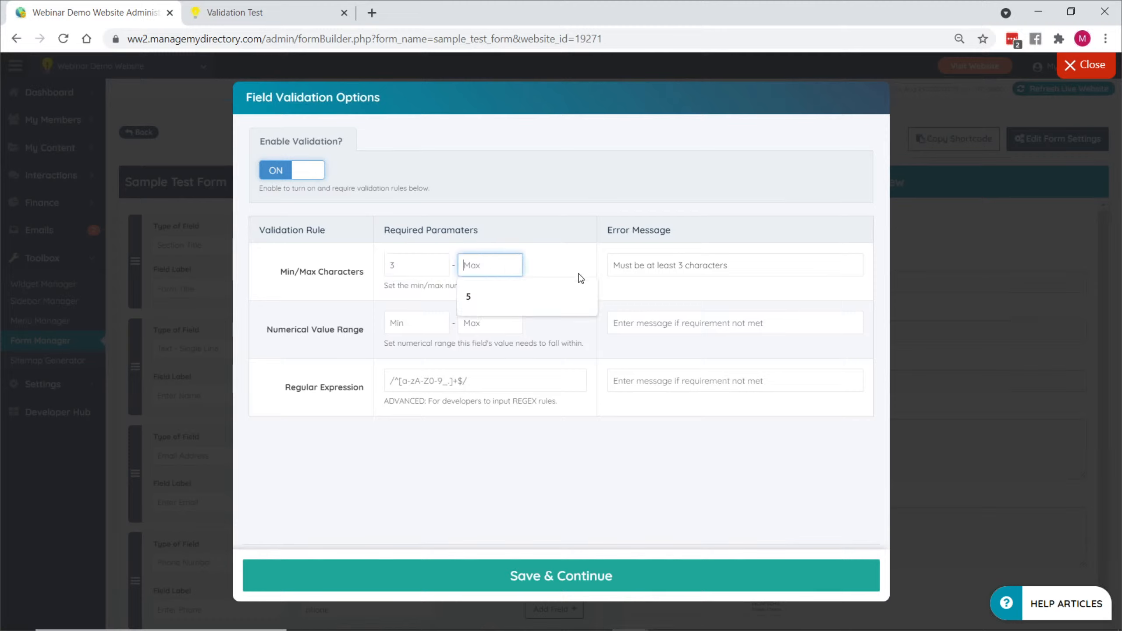
type("10")
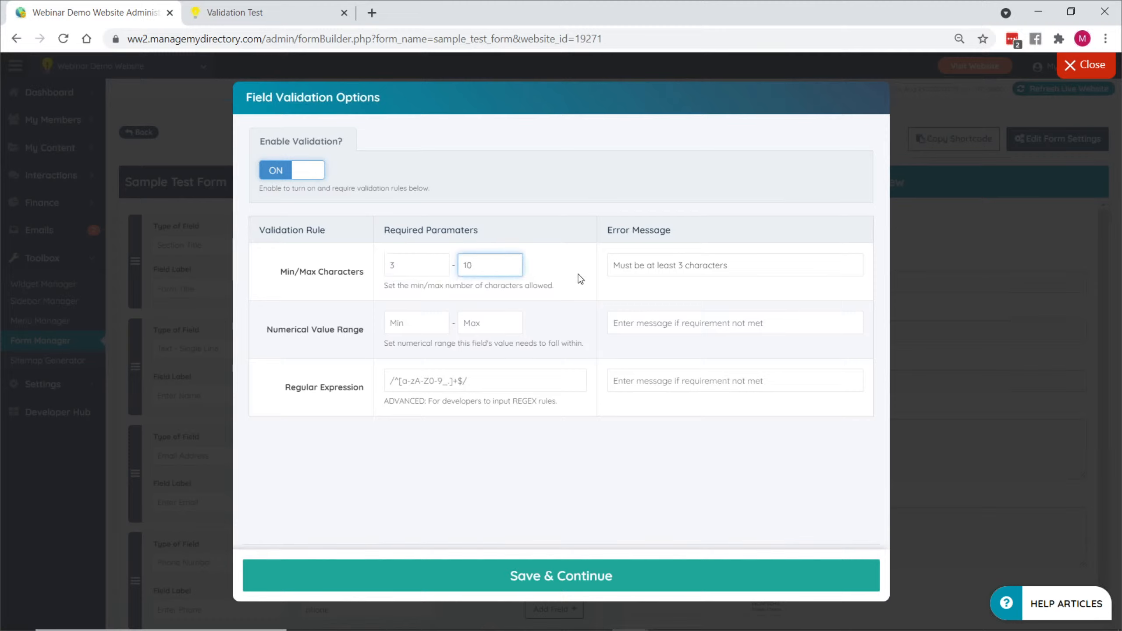
- Change the Min/Max Characters error message to "Must be between 3 -10 characters in length" and save the validation options
left_click_drag(607, 230, 689, 238)
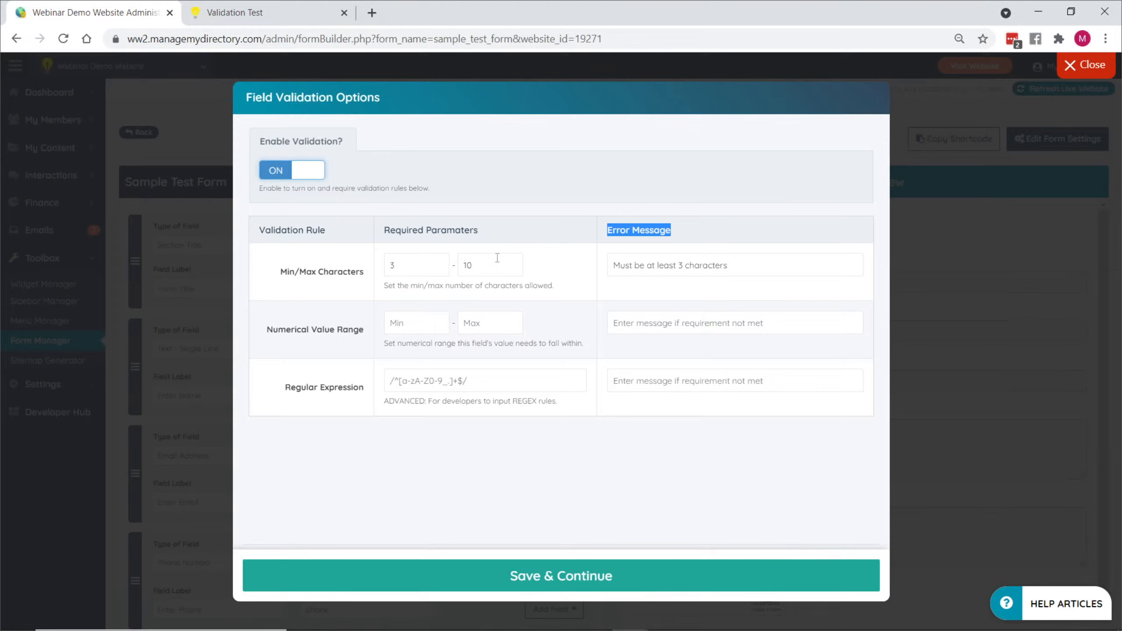
left_click(663, 265)
left_click(614, 265)
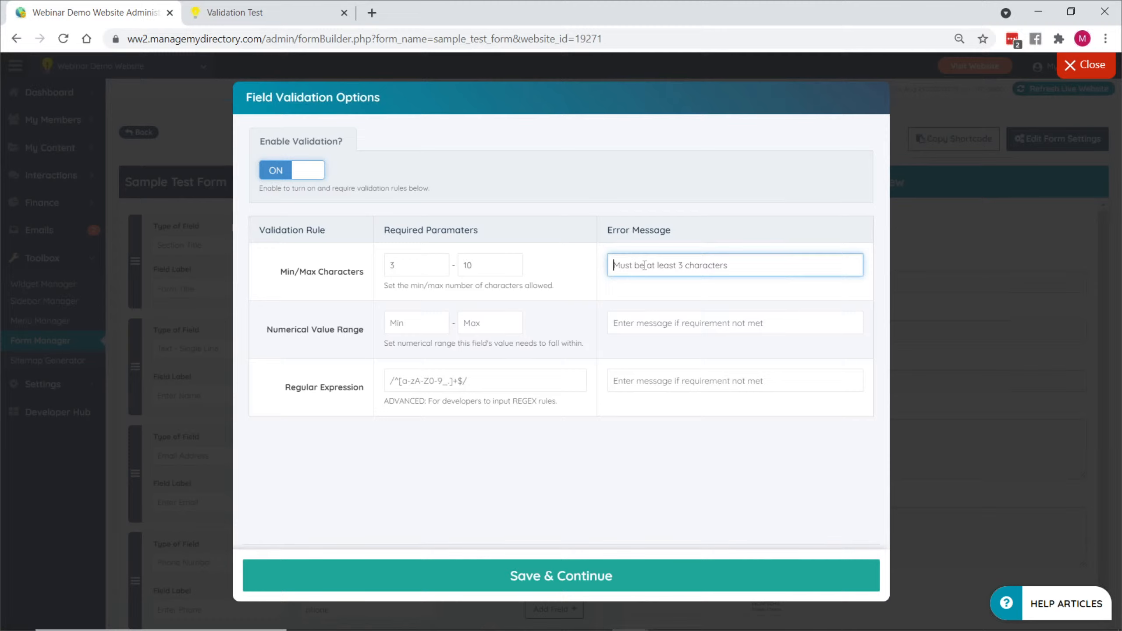
left_click_drag(646, 265, 725, 266)
type("between 3 -10 characters in length")
left_click(599, 583)
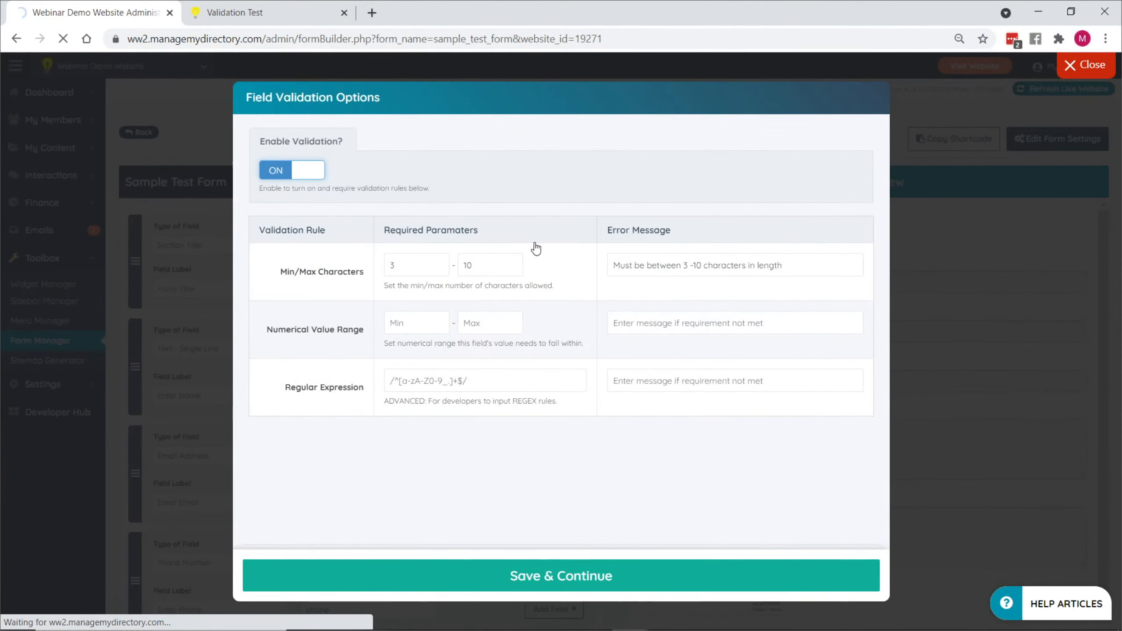
- Reload the Validation Test page, enter 6 as the name, and check the error message and the form's submit control
left_click(247, 13)
key("F5")
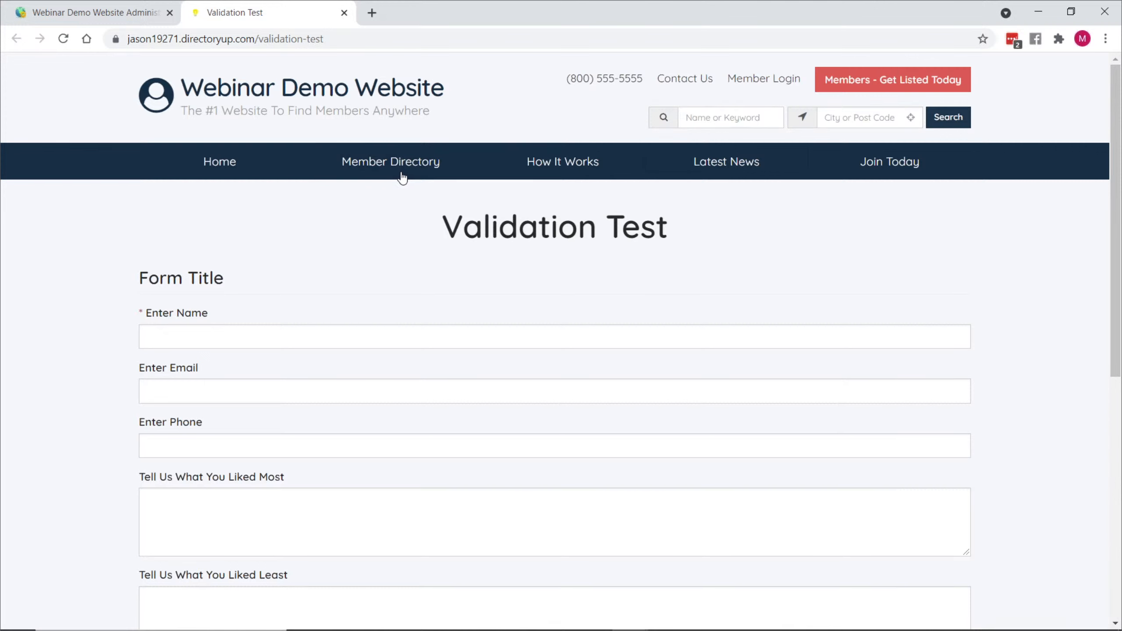
left_click(198, 338)
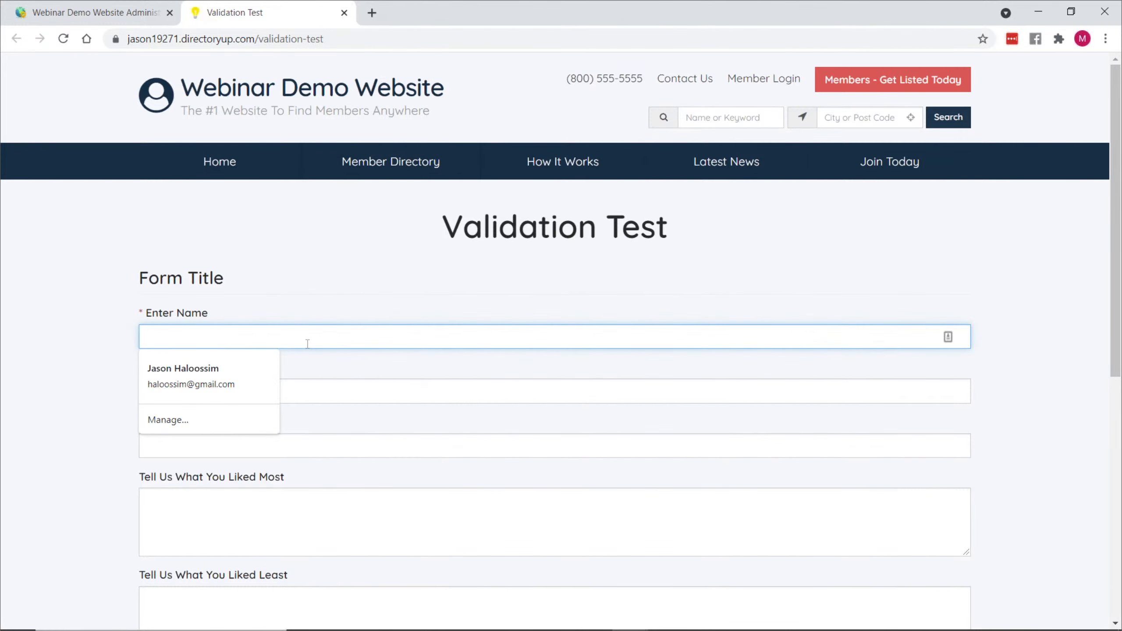
type("6")
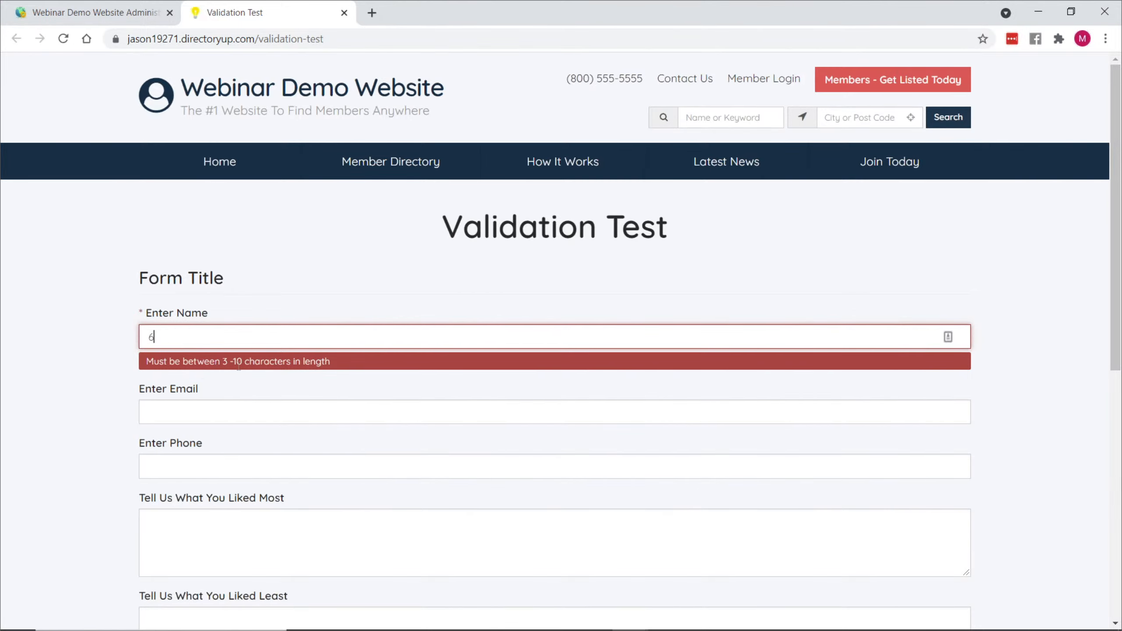
scroll(96, 300, "down", 3)
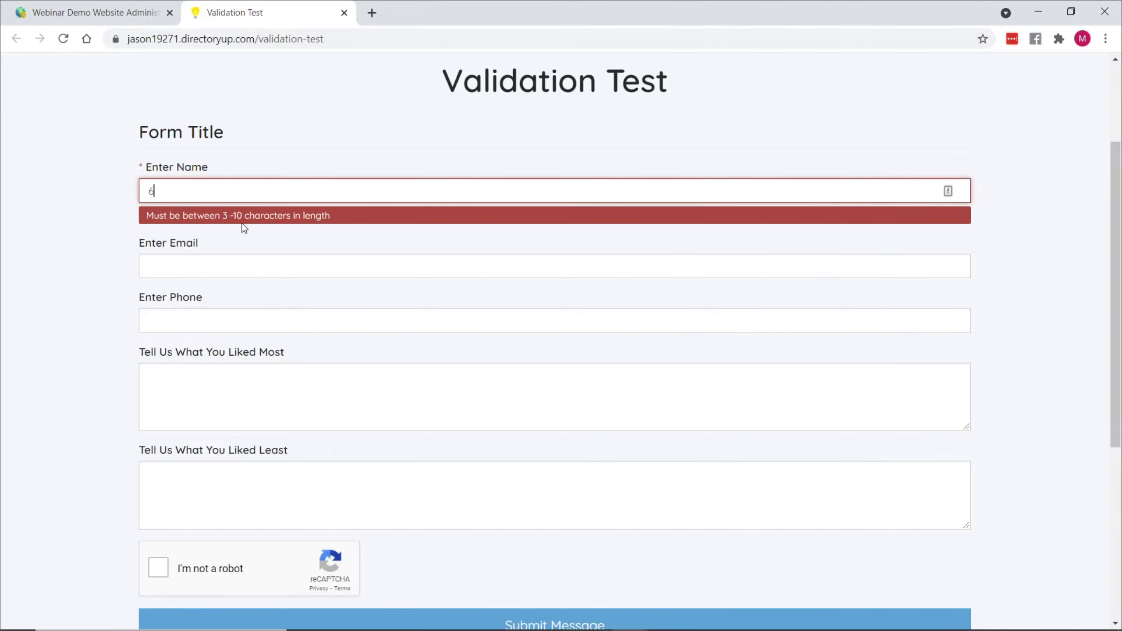
scroll(259, 213, "down", 3)
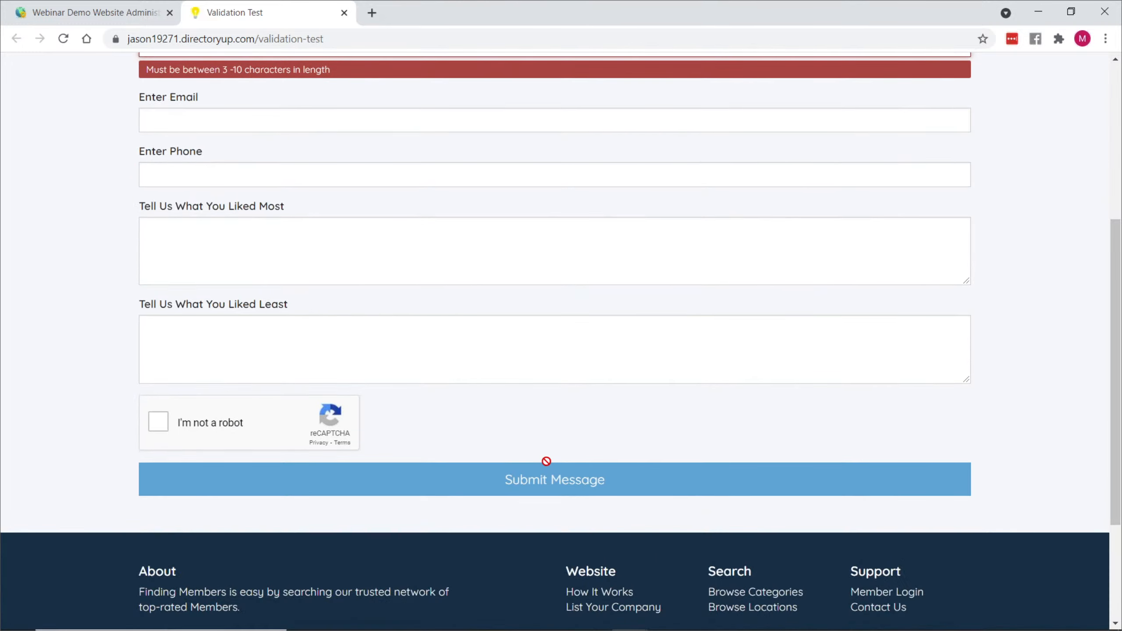
scroll(388, 350, "up", 3)
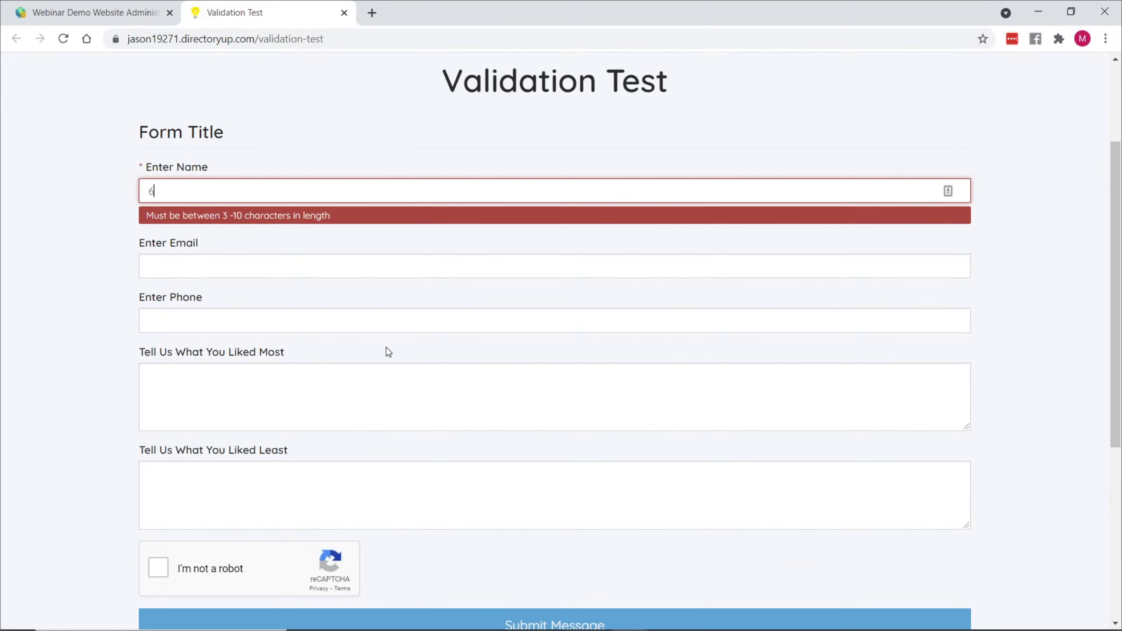
- Extend the name entry to 666 and check whether the message can be submitted
type("66")
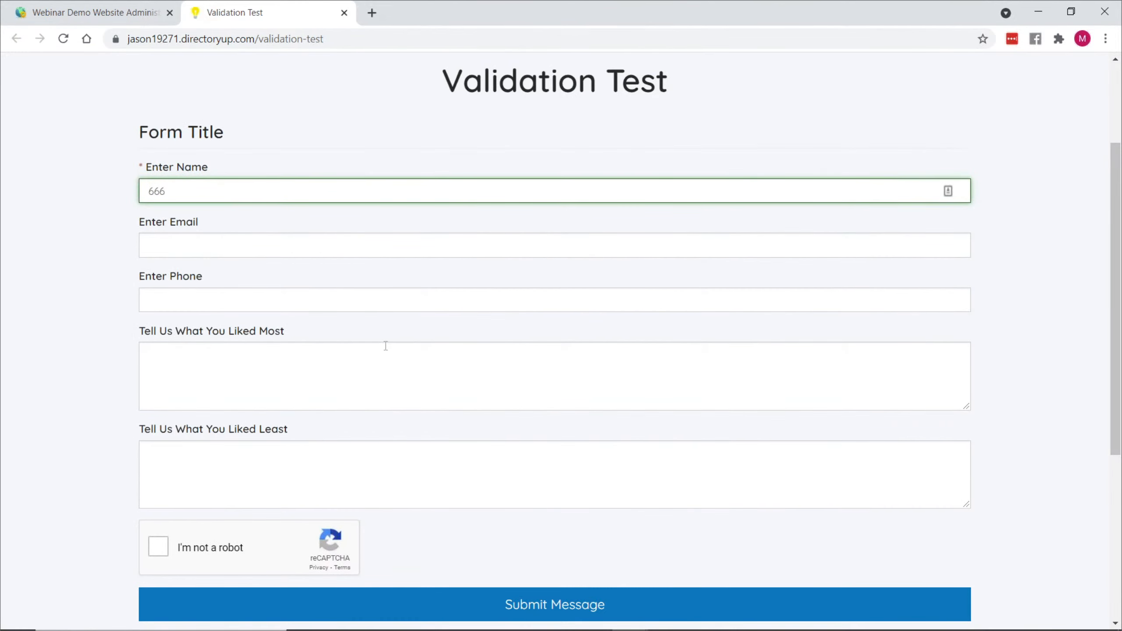
scroll(504, 478, "down", 3)
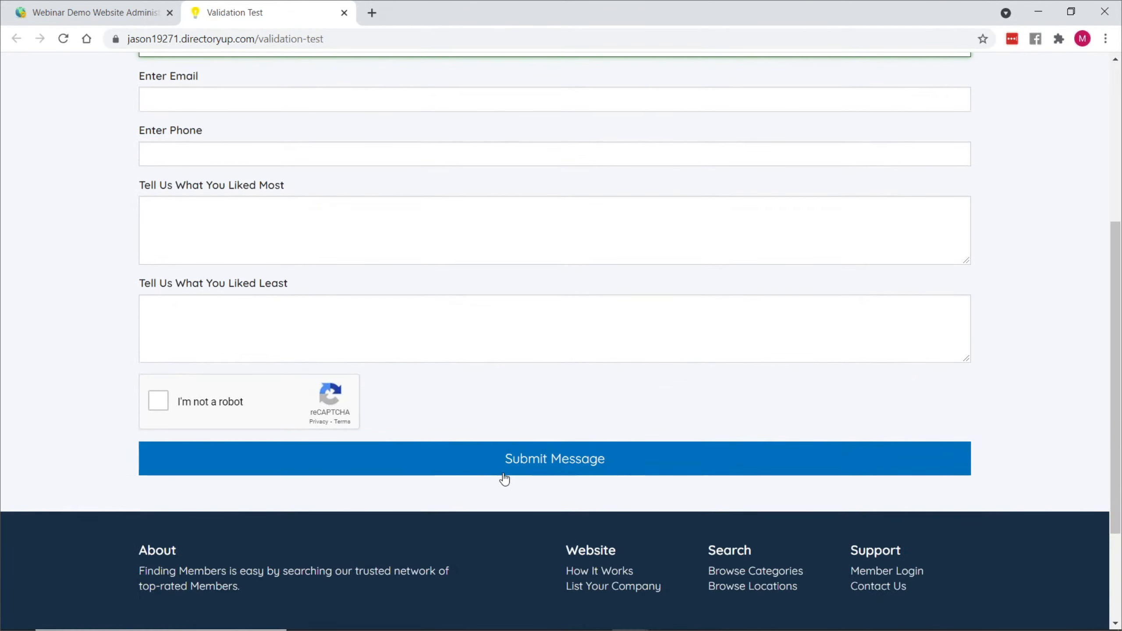
left_click(560, 462)
- Test the maximum length by adding a run of 8s to the name beyond 10 characters, and clear the field
type("888")
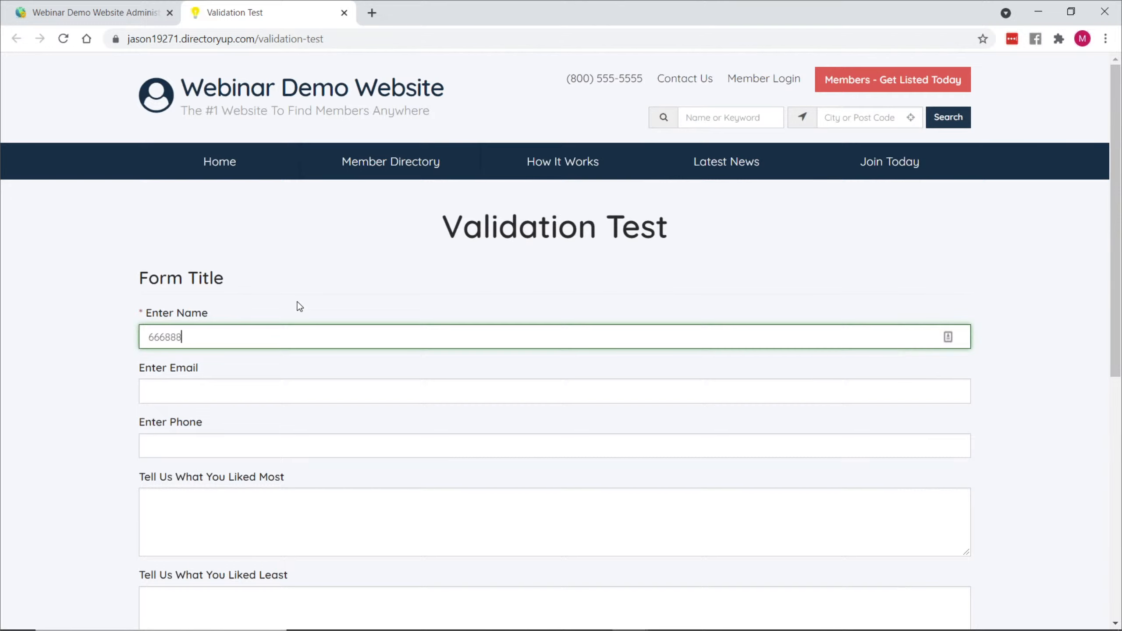
type("888888888888")
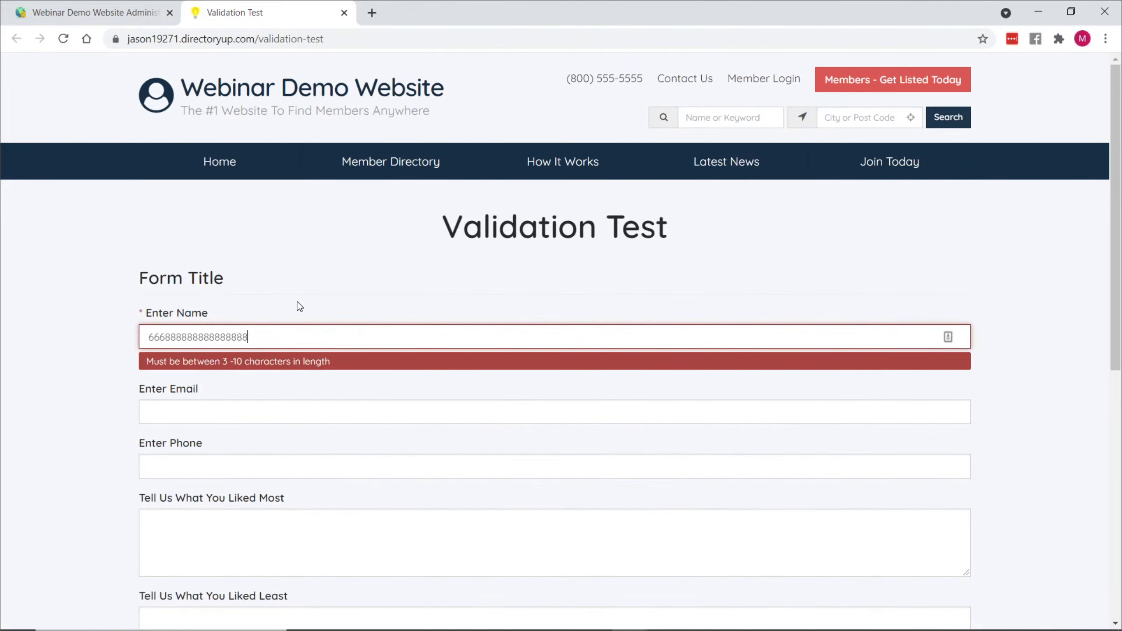
double_click(244, 338)
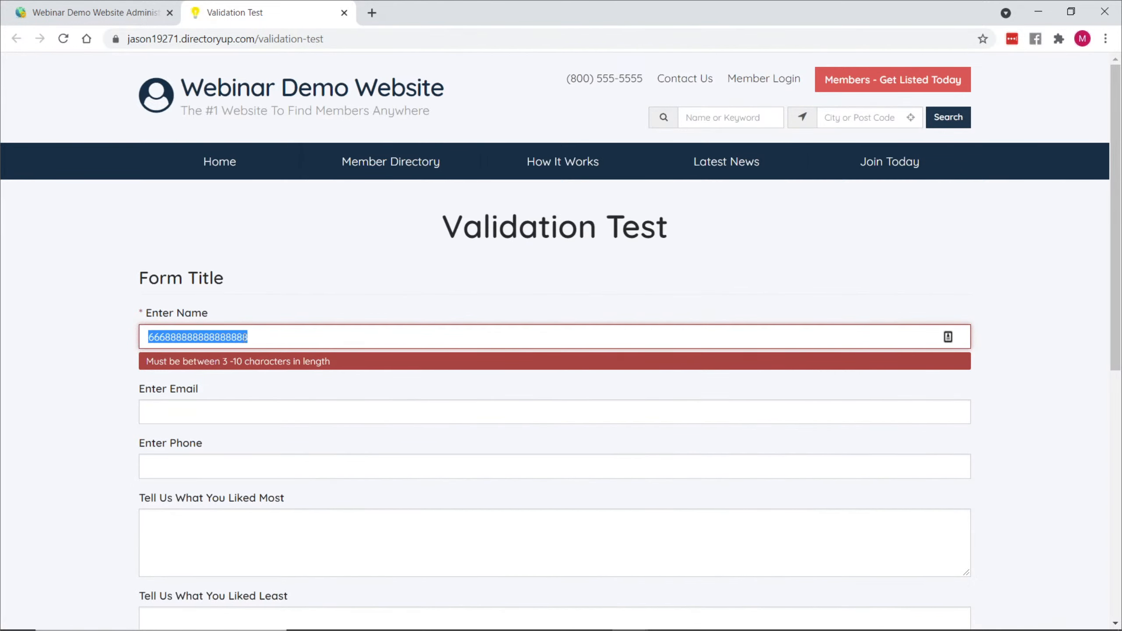
key("BackSpace")
- In the Sample Test Form's validation options for Enter Name, set the Numerical Value Range to 1 minimum and 10 maximum
left_click(104, 7)
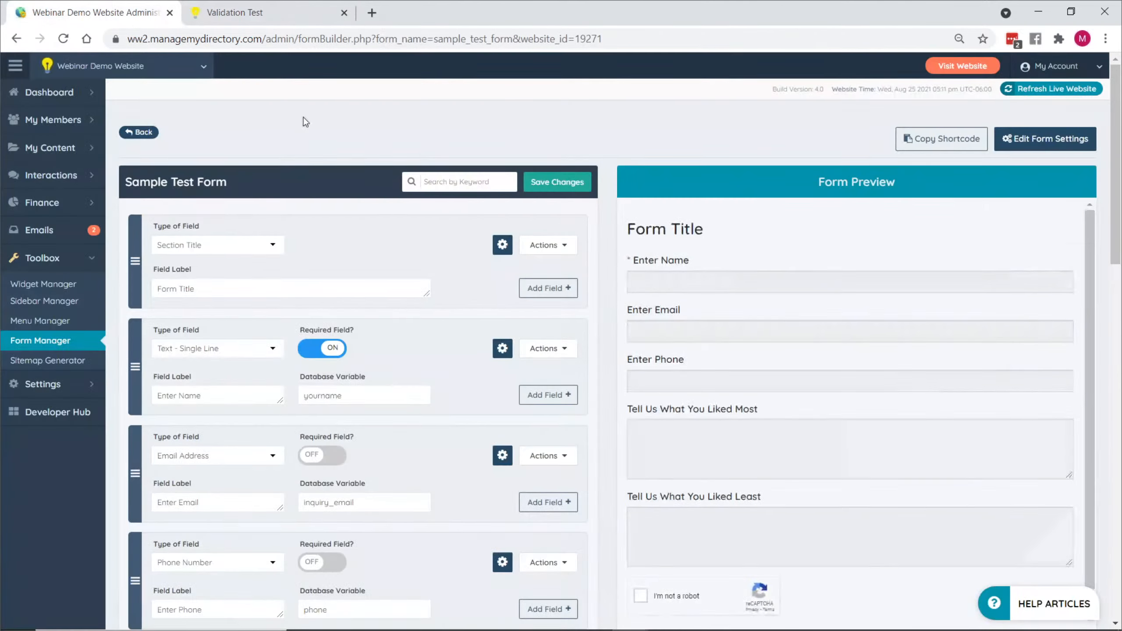
left_click(547, 349)
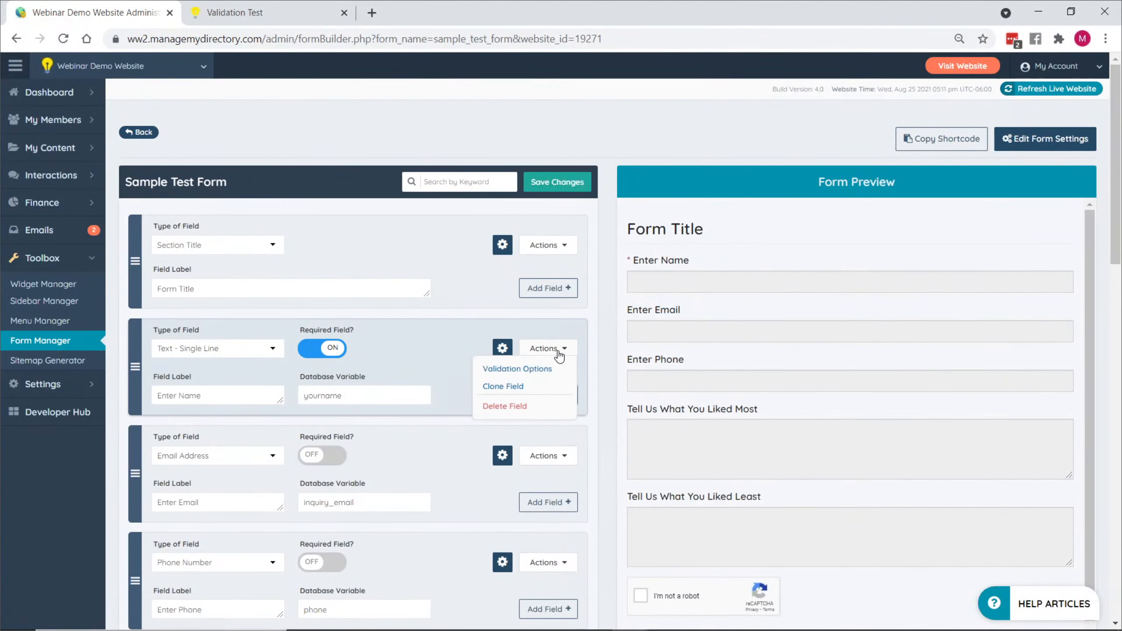
left_click(518, 370)
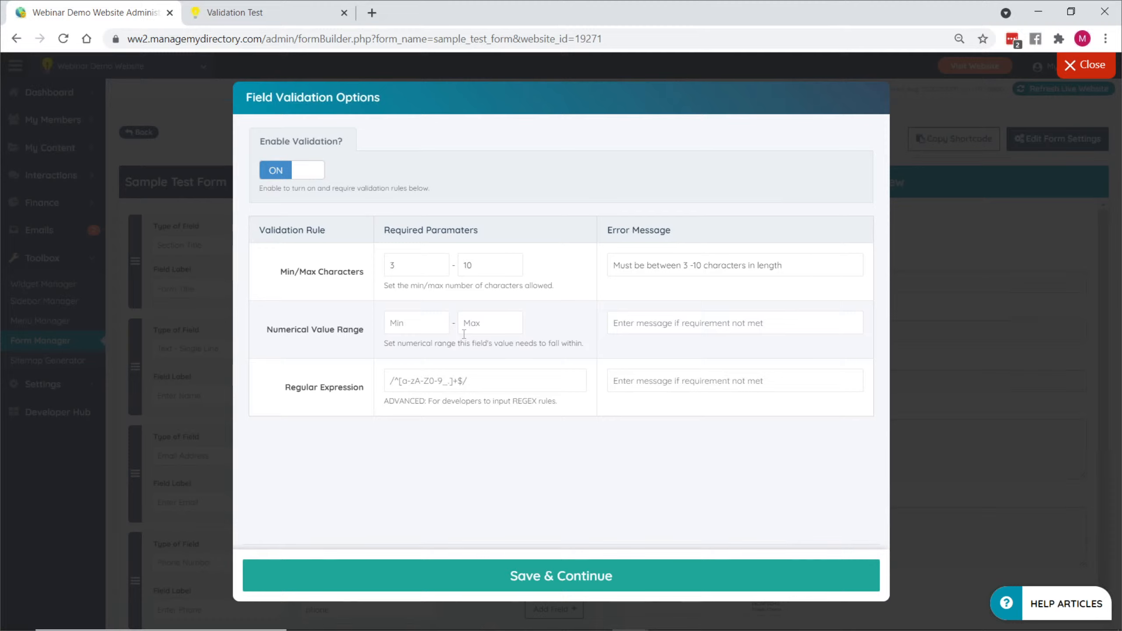
left_click(423, 329)
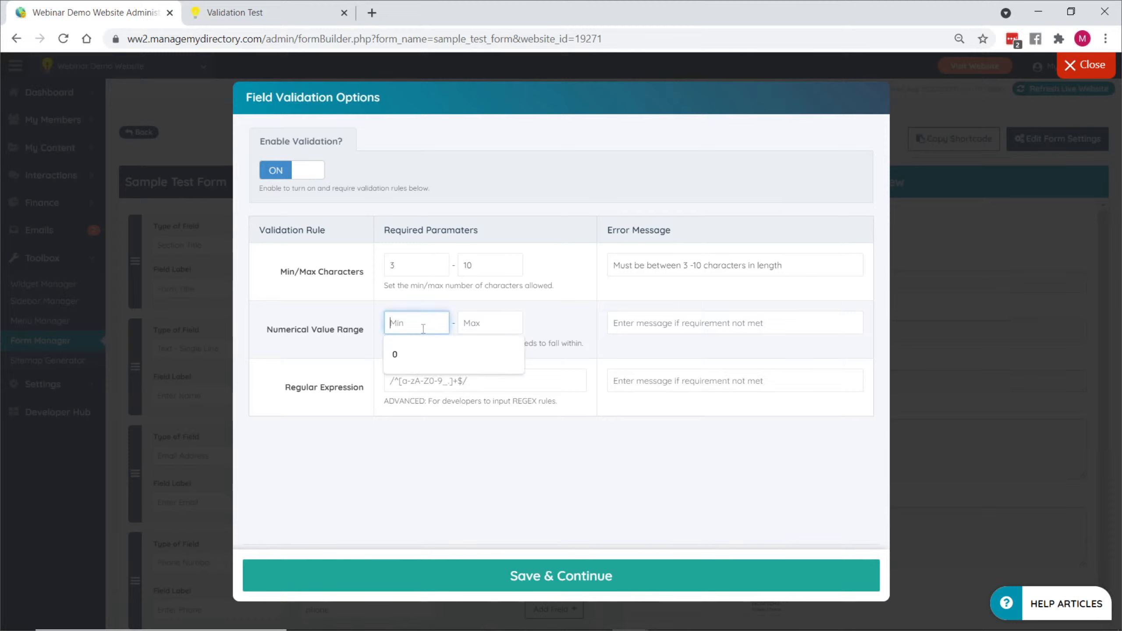
type("1")
left_click(482, 326)
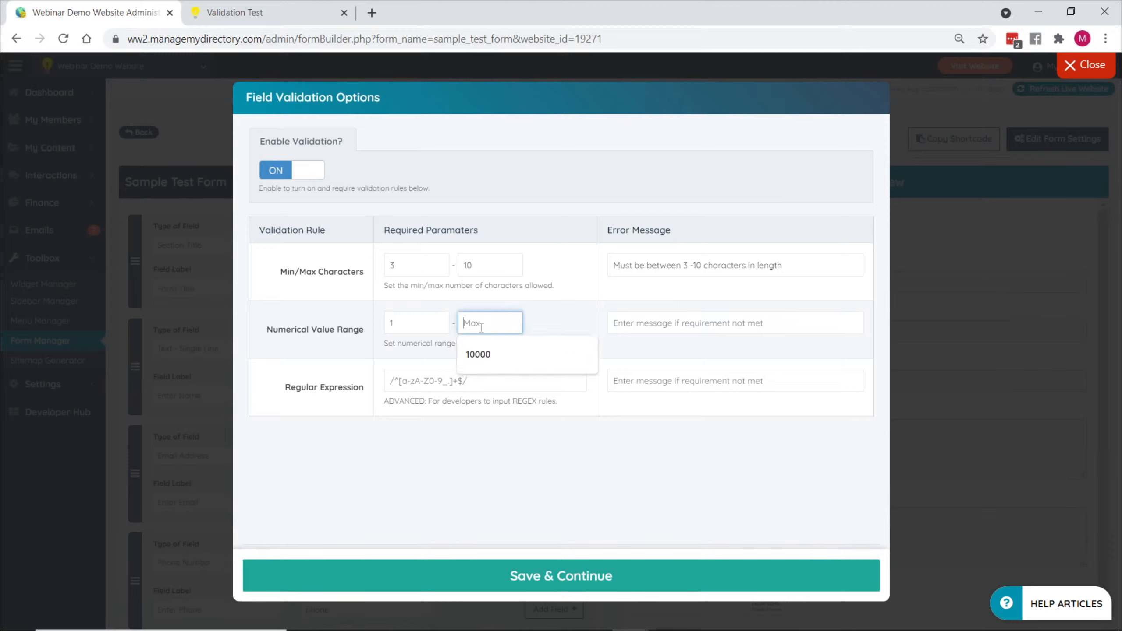
type("10")
- Enter "Value must be within 1-10" as the error message for the Numerical Value Range rule
left_click(652, 320)
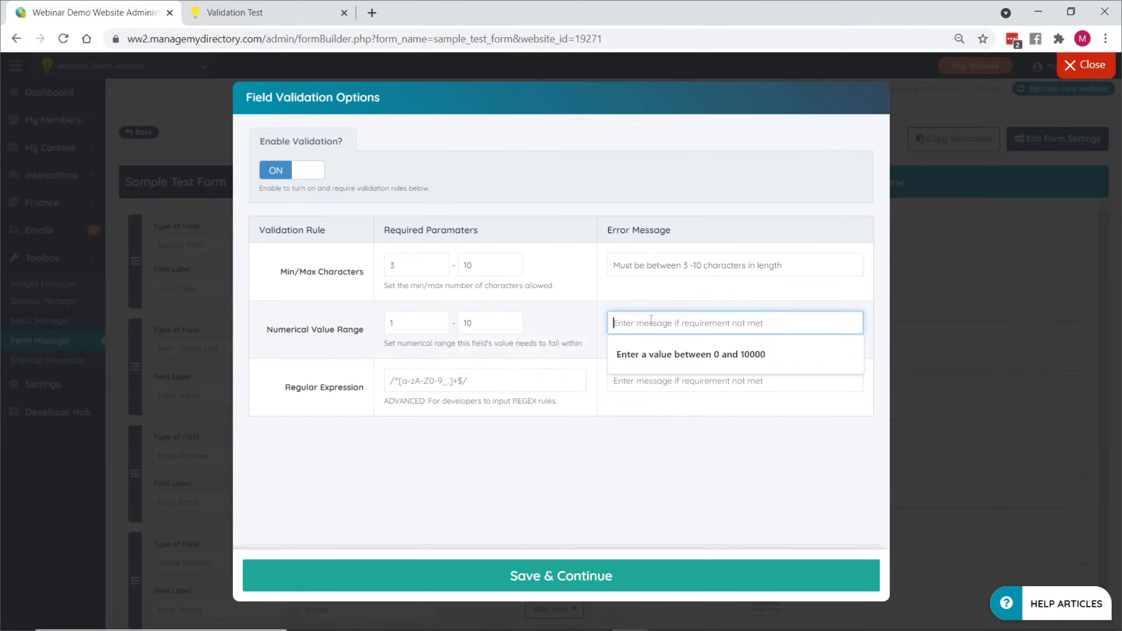
type("Value m")
type("be within 1-20")
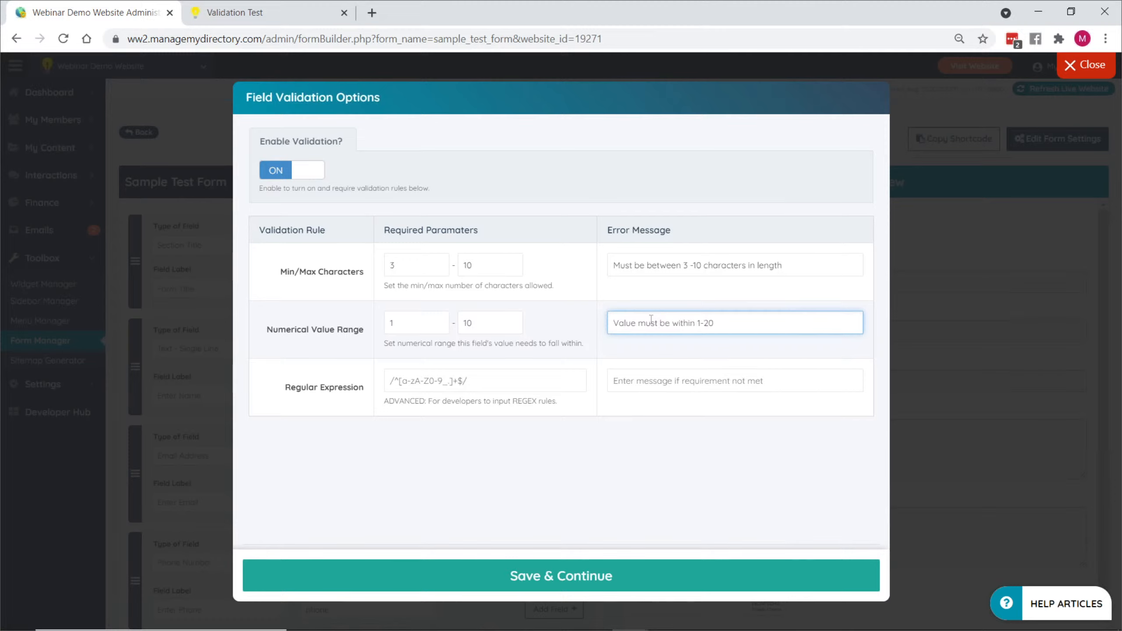
key("BackSpace")
key("BackSpace")
type("10")
- Try a Numerical Value Range from 0 to a long run of 9s, and restore the range to 1 and 10
left_click_drag(415, 321, 381, 323)
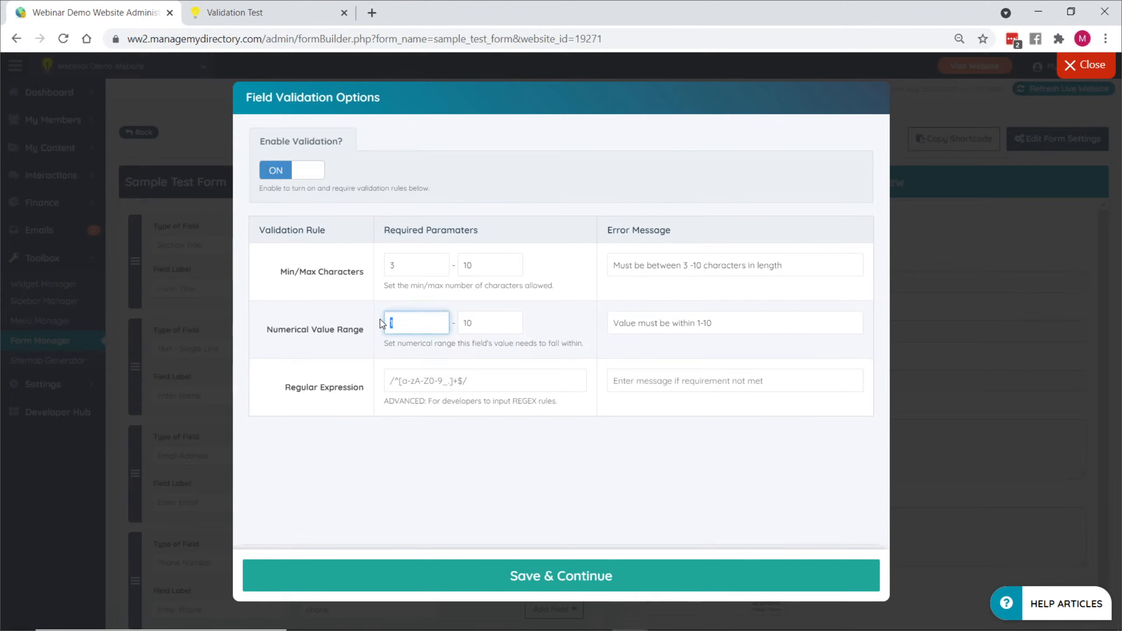
type("0")
double_click(474, 326)
type("99")
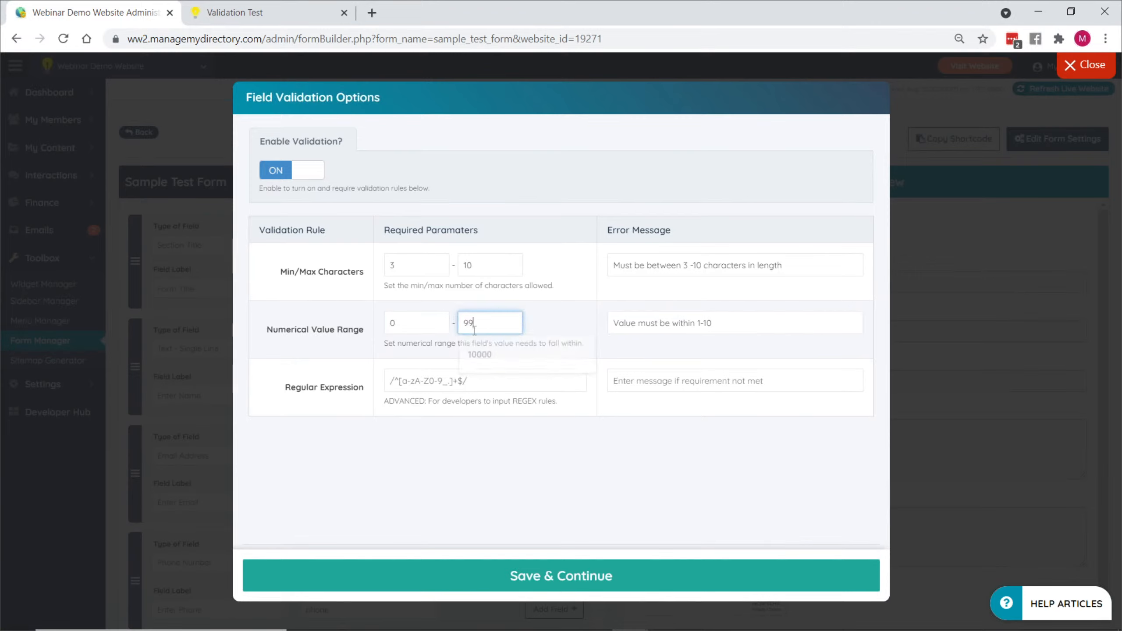
type("999999999999")
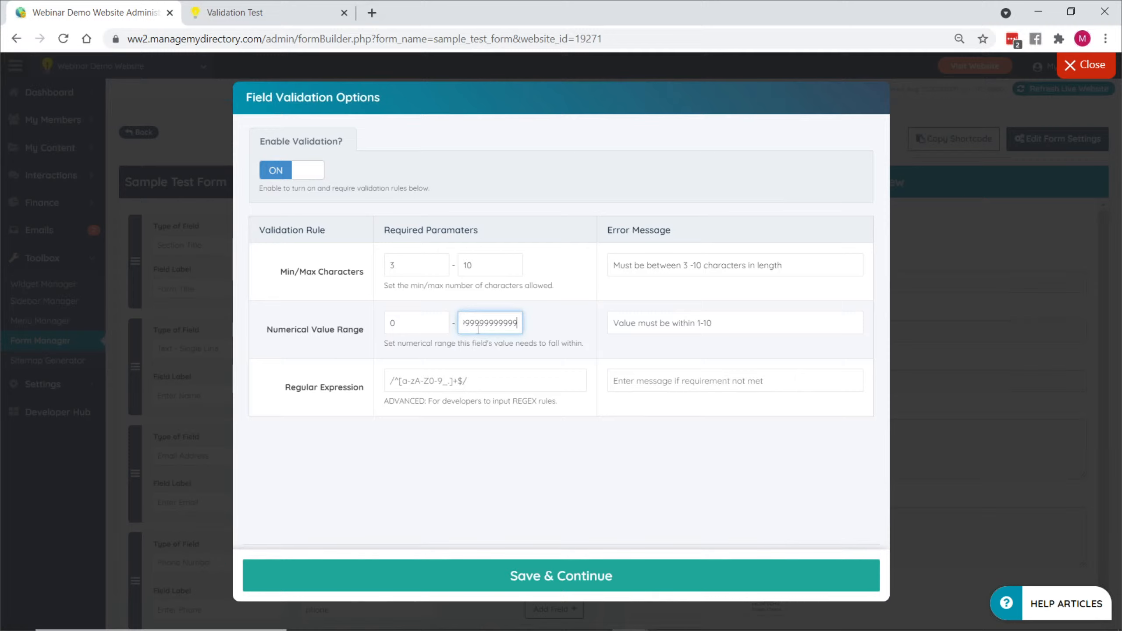
double_click(475, 331)
double_click(404, 328)
type("1")
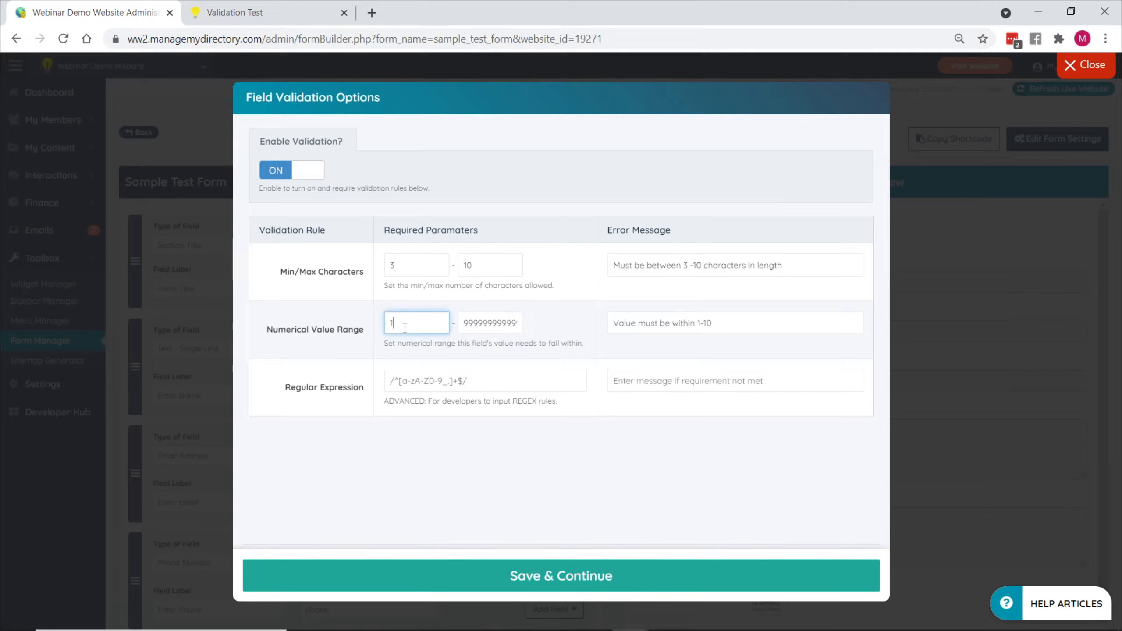
double_click(489, 324)
type("10")
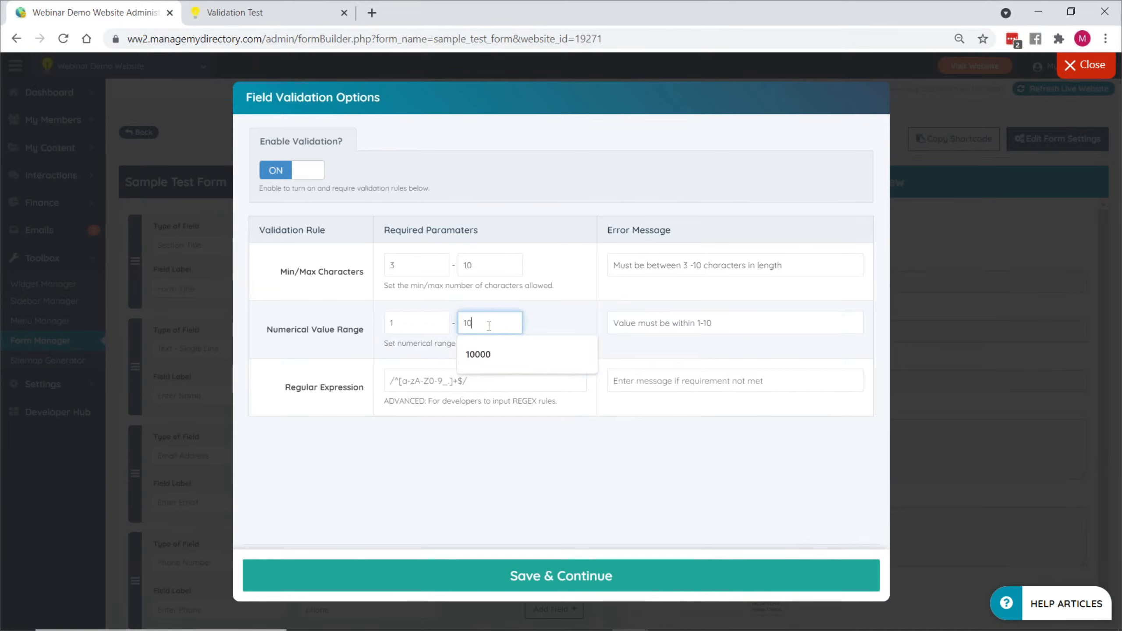
left_click(729, 329)
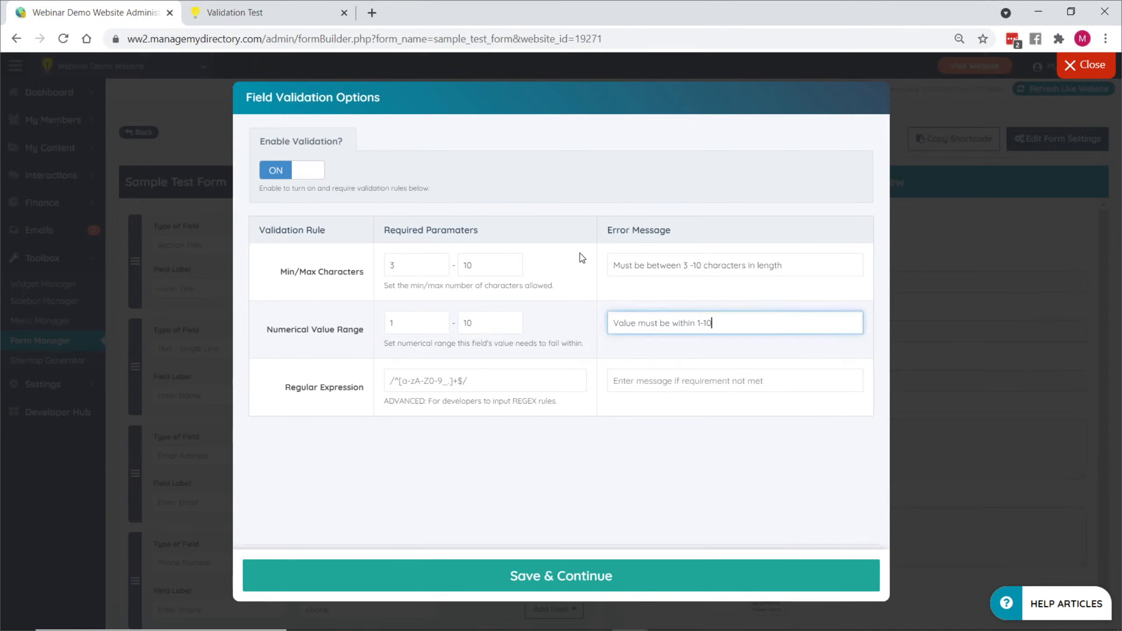
- Clear the Min/Max Characters limits and their error message, and save the validation options
double_click(395, 261)
key("BackSpace")
key("Tab")
key("BackSpace")
key("Tab")
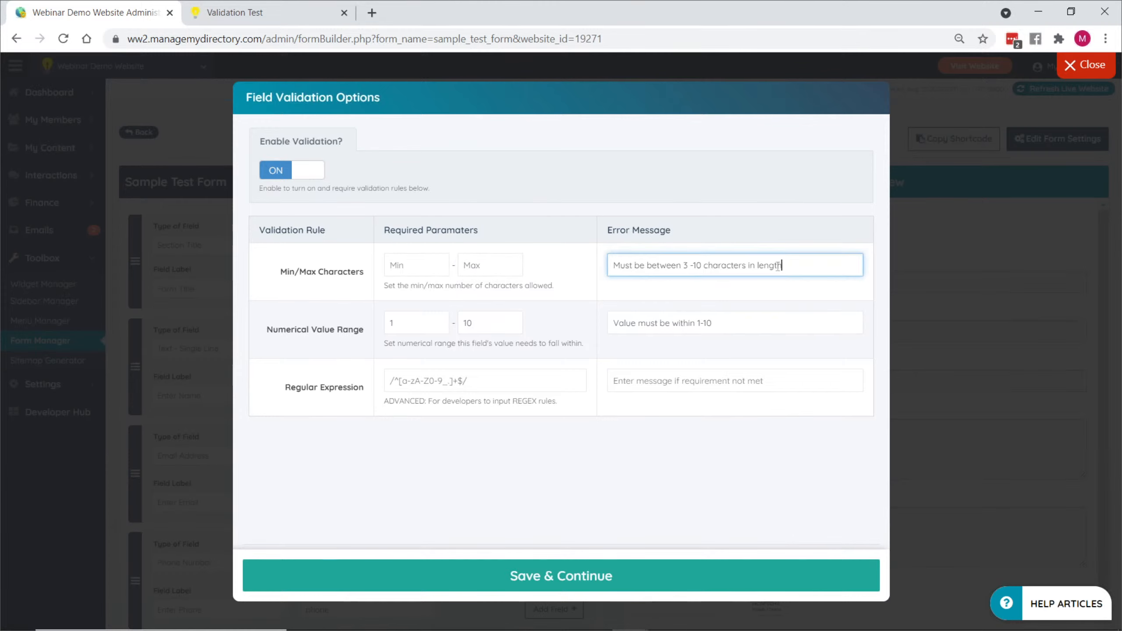
key("BackSpace")
left_click(536, 566)
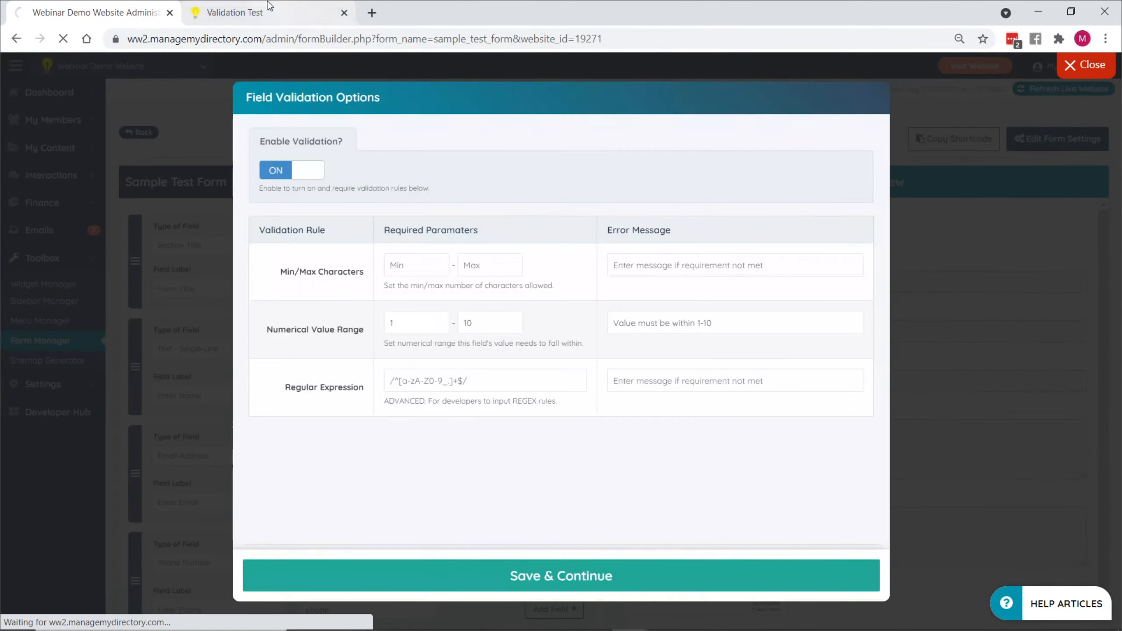
- Reload the Validation Test page and test the numerical range by entering h and then 5 as the name
left_click(234, 13)
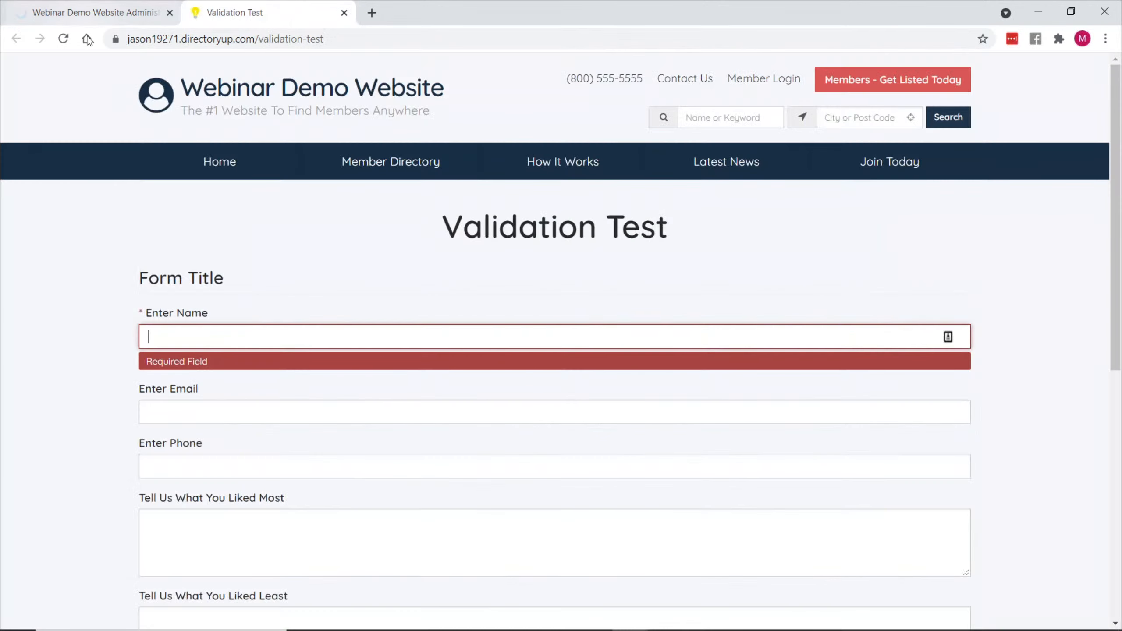
left_click(63, 39)
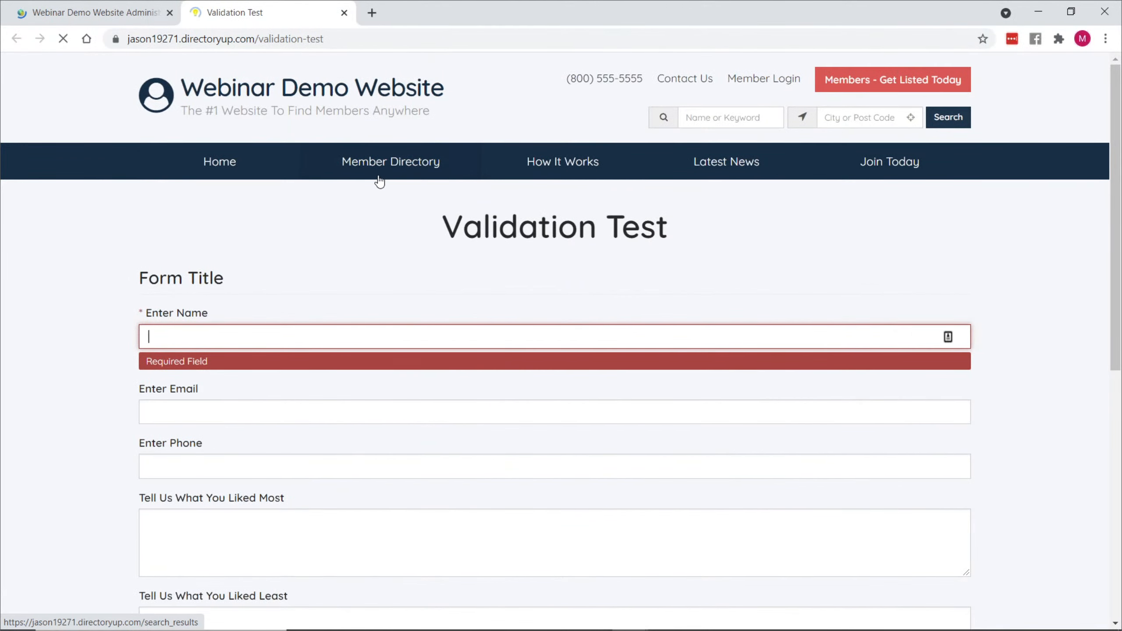
left_click(194, 336)
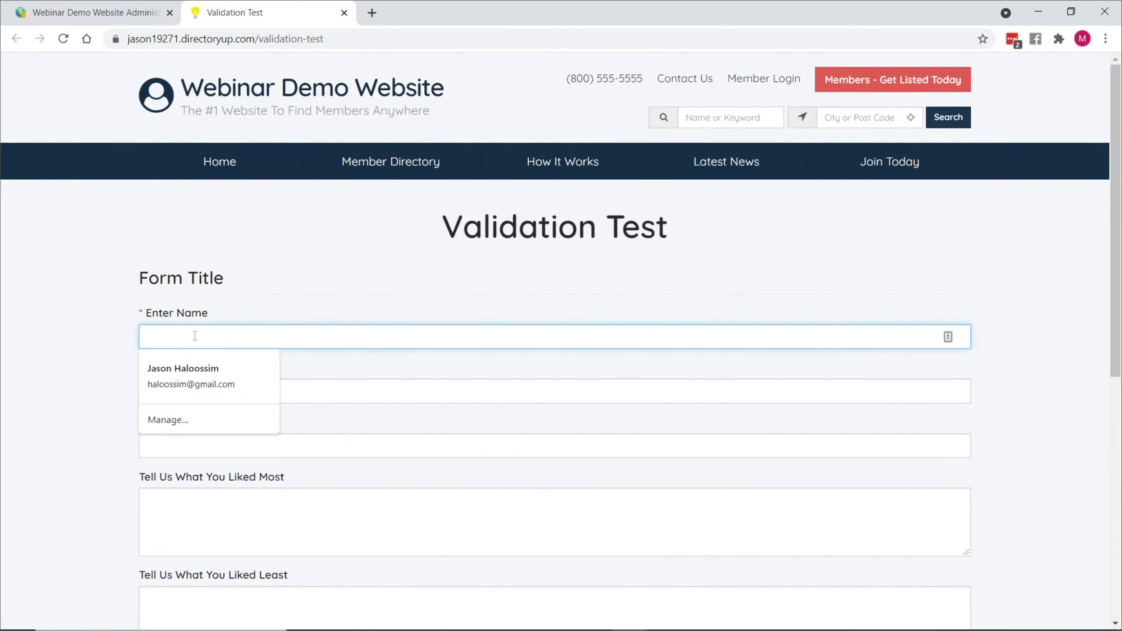
type("H")
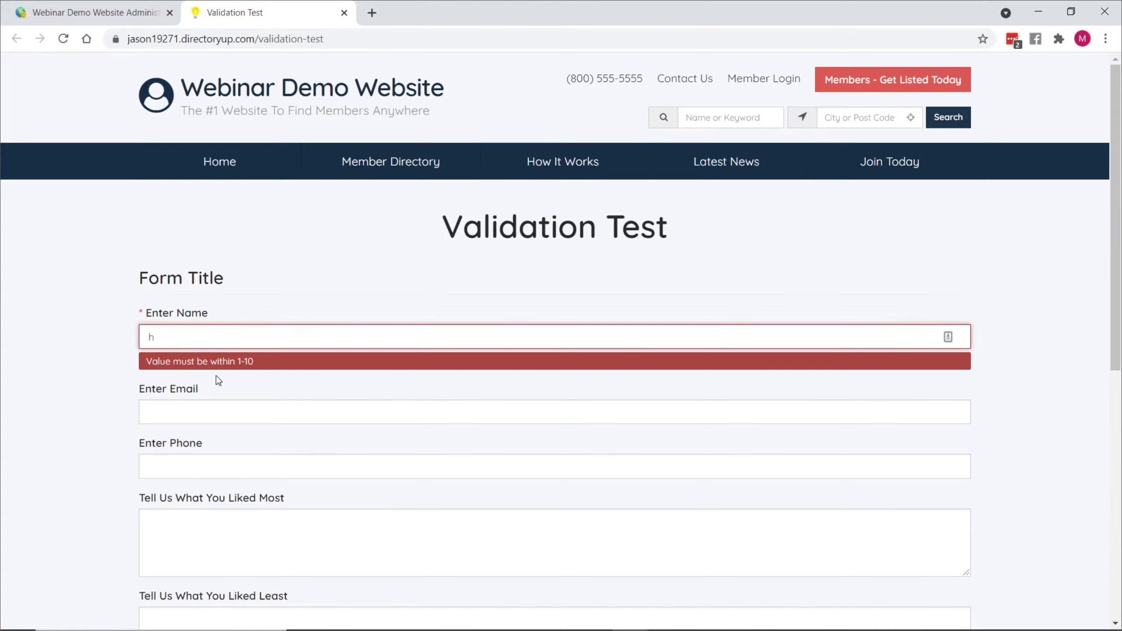
left_click_drag(157, 336, 127, 335)
type("5")
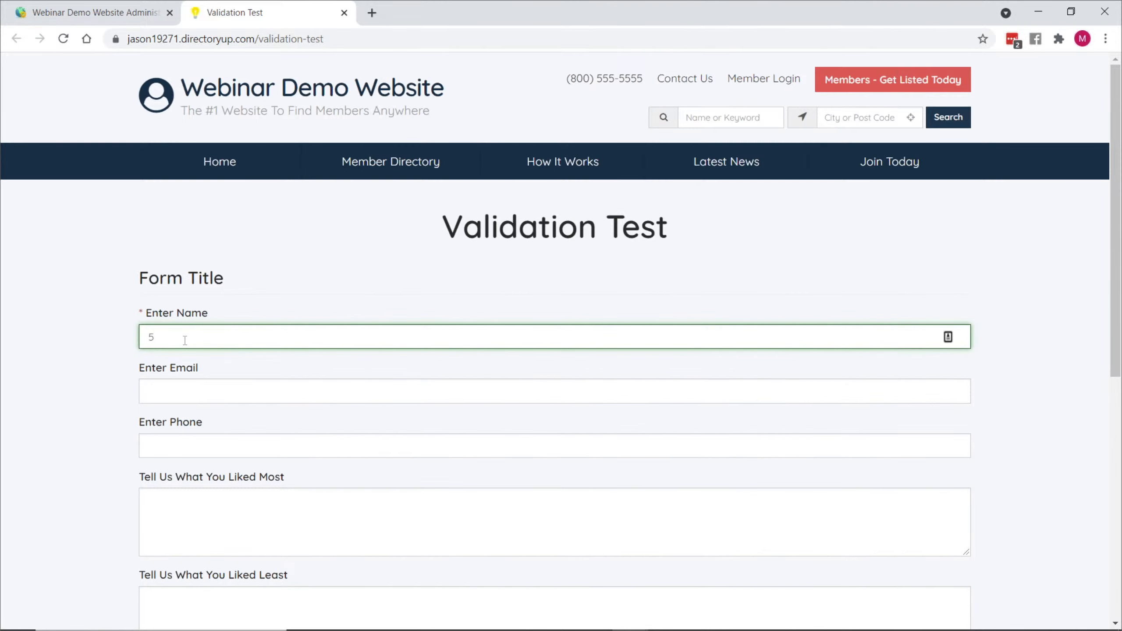
- Return to the form builder and open the validation options of the Enter Name field for review
left_click(89, 12)
left_click(548, 348)
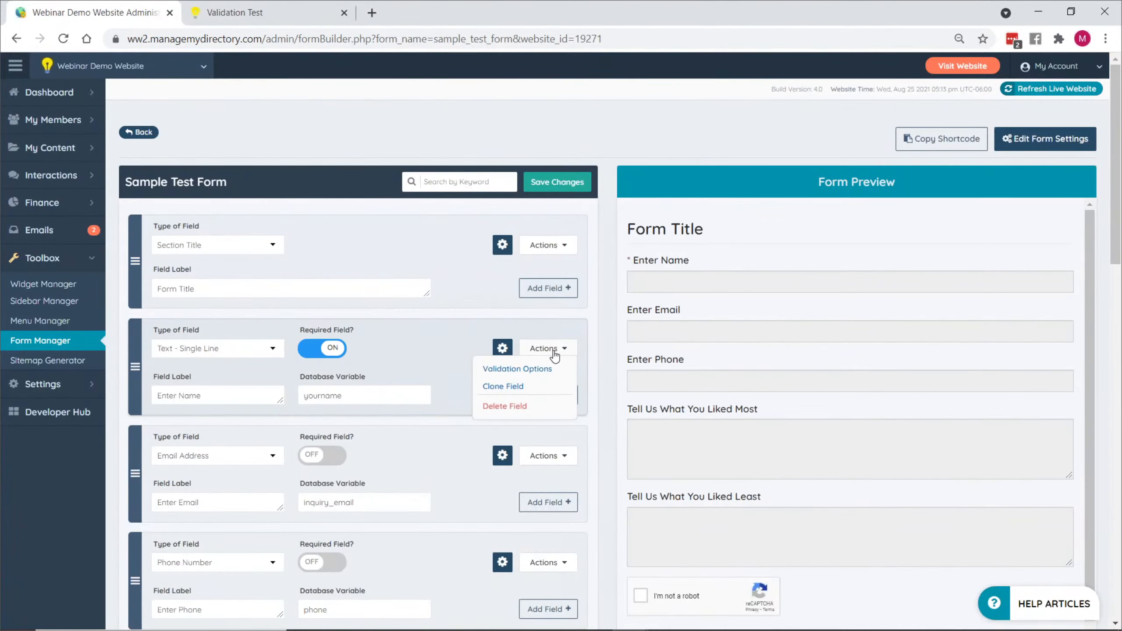
left_click(517, 368)
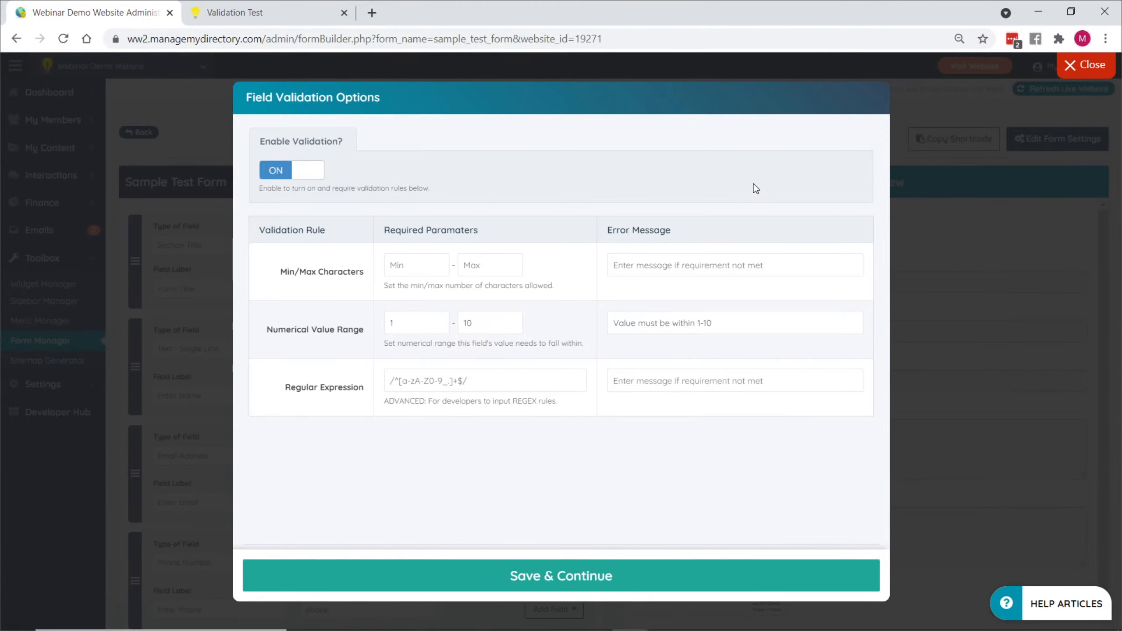
- View the BD Lab Updates slide in Google Slides, and switch back to the website administration console
key("alt+Tab")
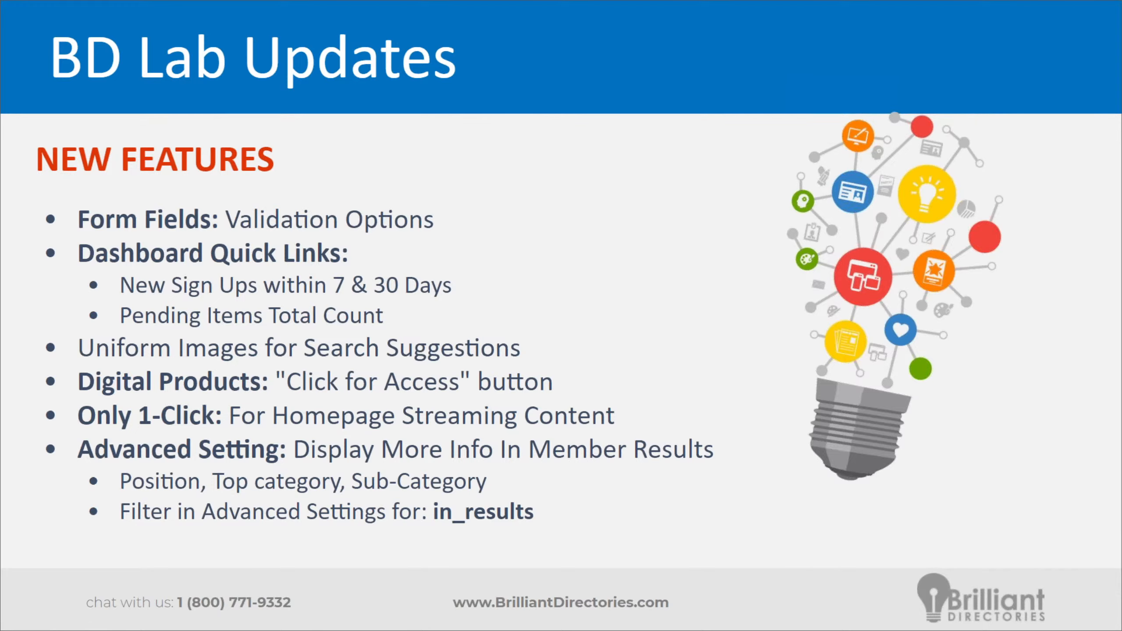
key("alt+Tab")
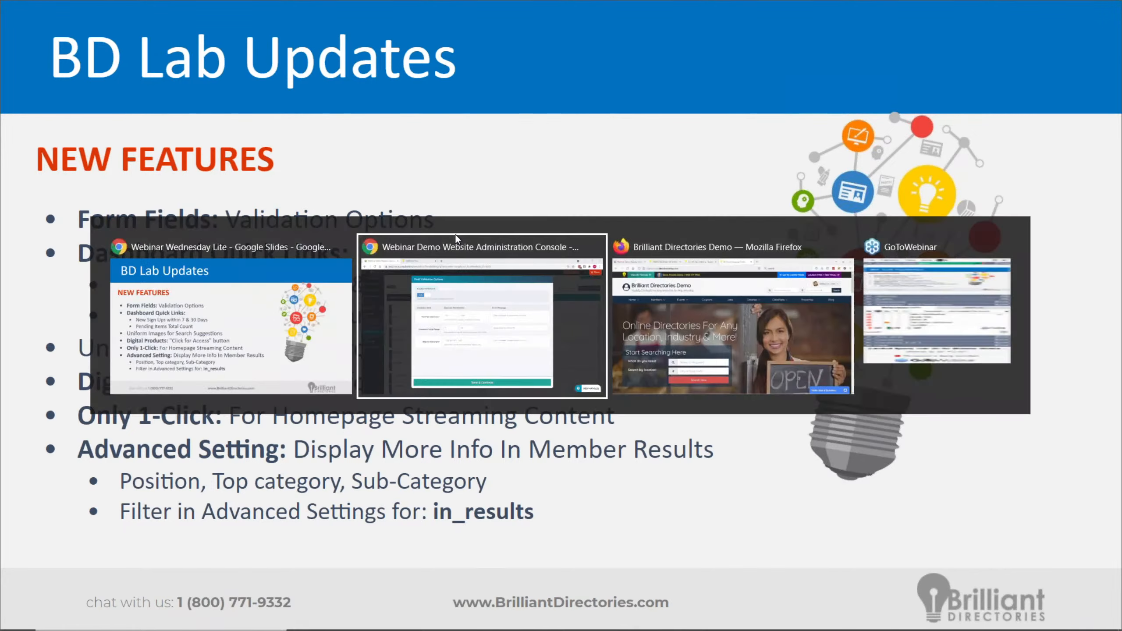
key("alt+Tab")
left_click(455, 241)
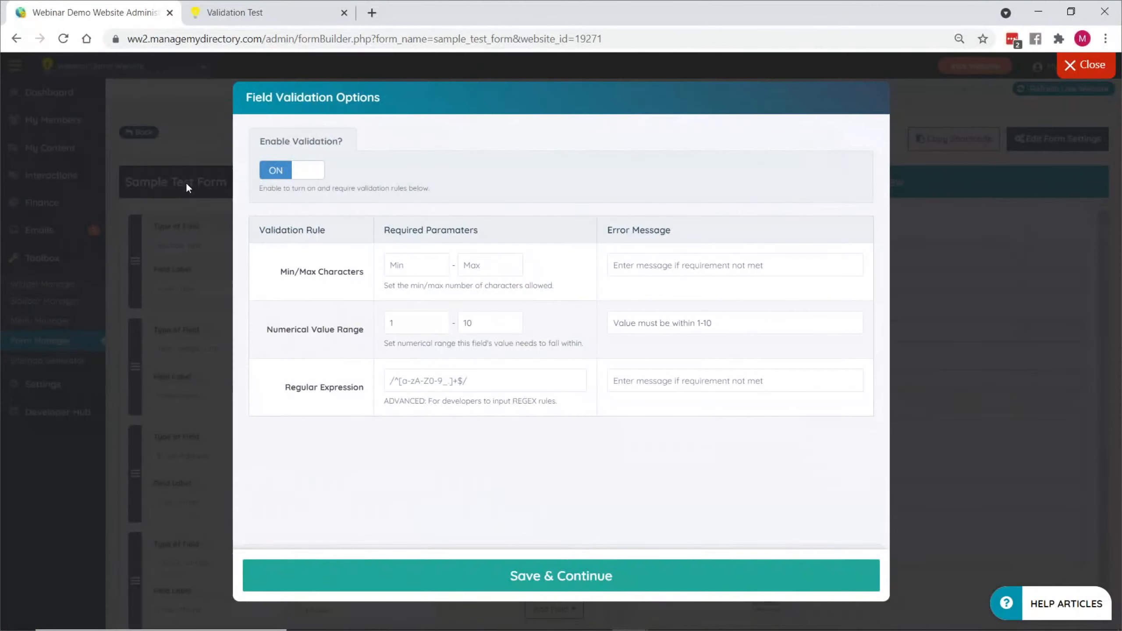
- Leave the form builder for the admin dashboard and examine the Member Snapshot join counts and the Pending Items totals
left_click(118, 136)
left_click(44, 92)
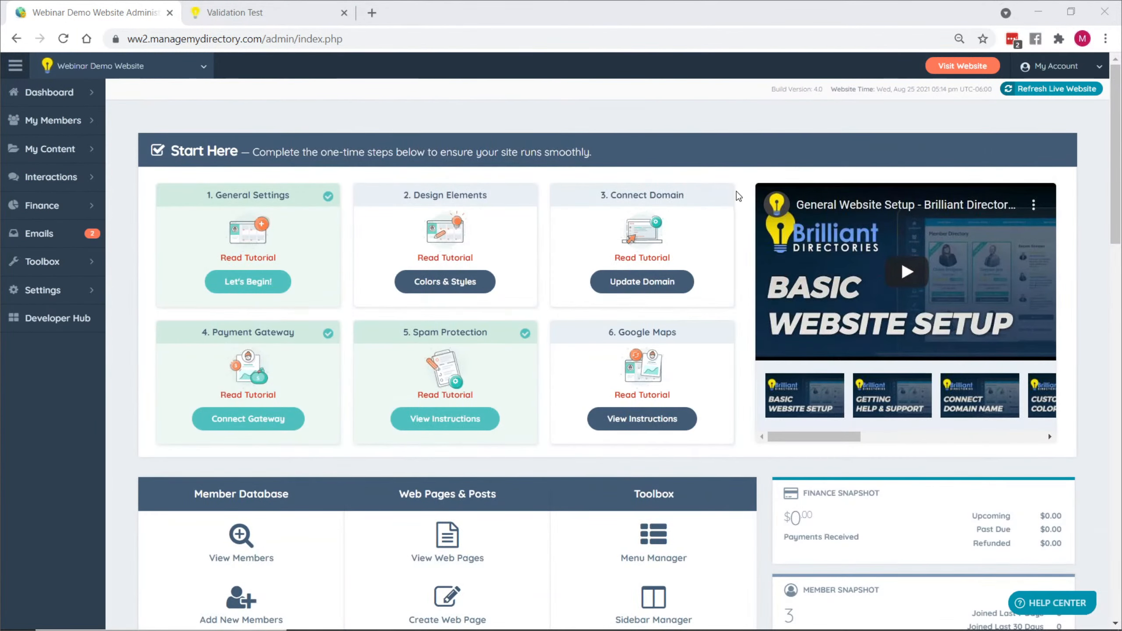
scroll(733, 191, "down", 5)
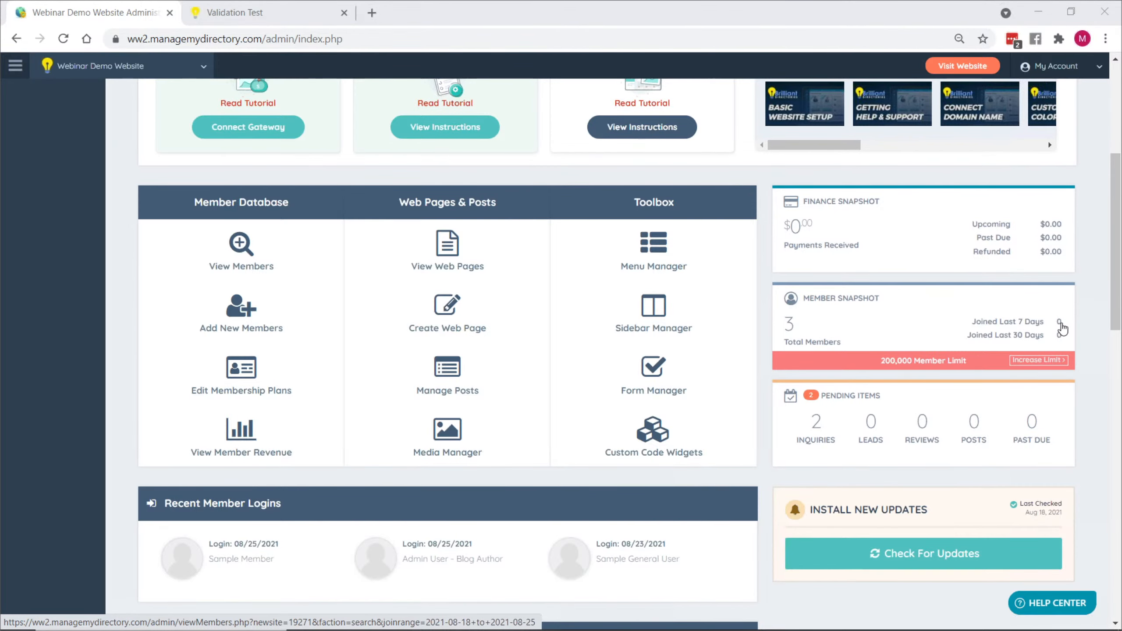
scroll(861, 319, "down", 3)
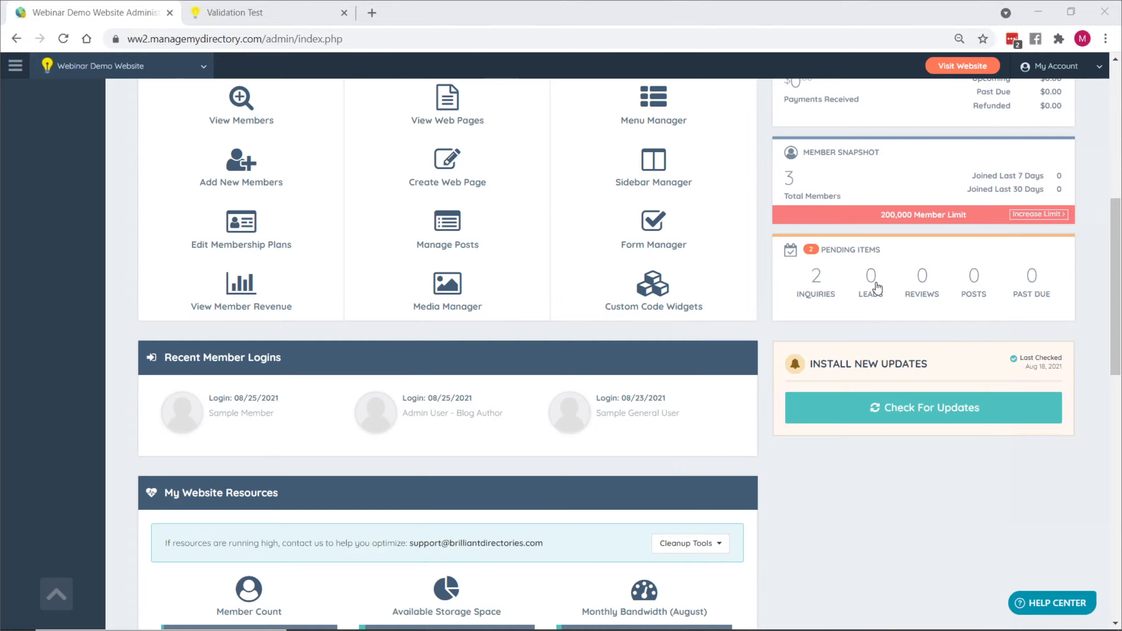
key("alt+Tab")
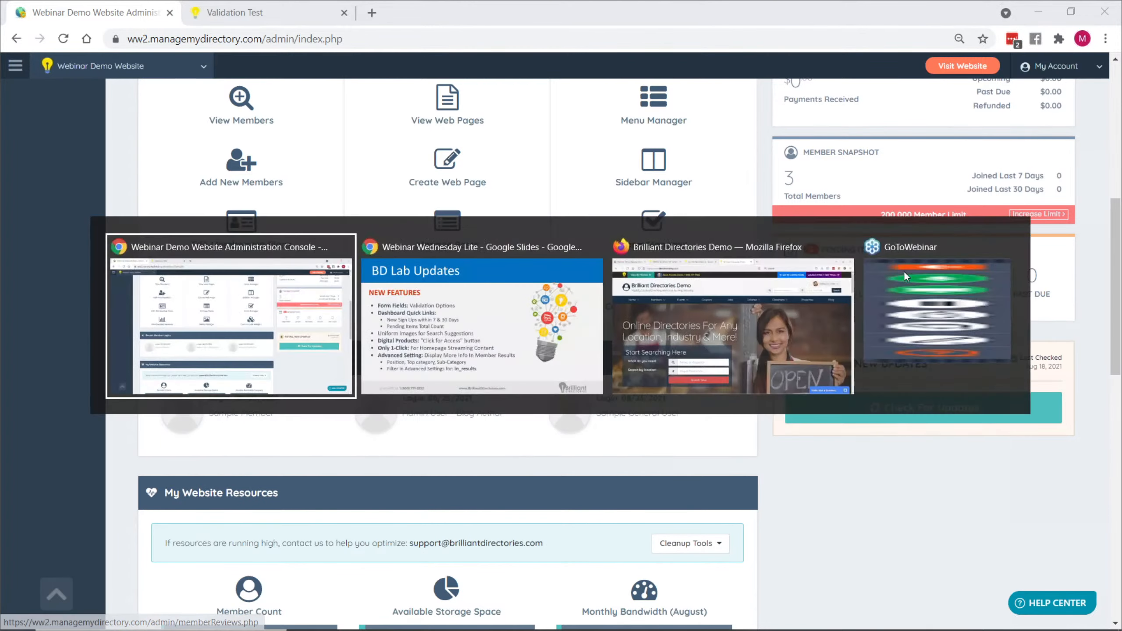
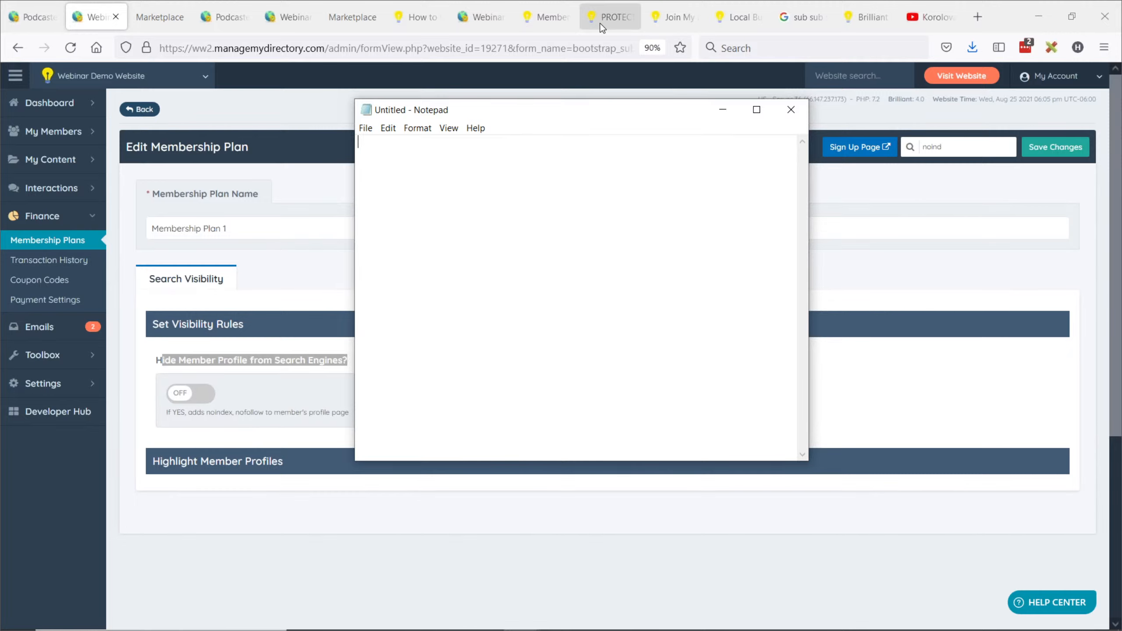
- Check the protected ebook buyers page, and load the Brilliant Directories website in place of the article on adding categories manually
left_click(612, 14)
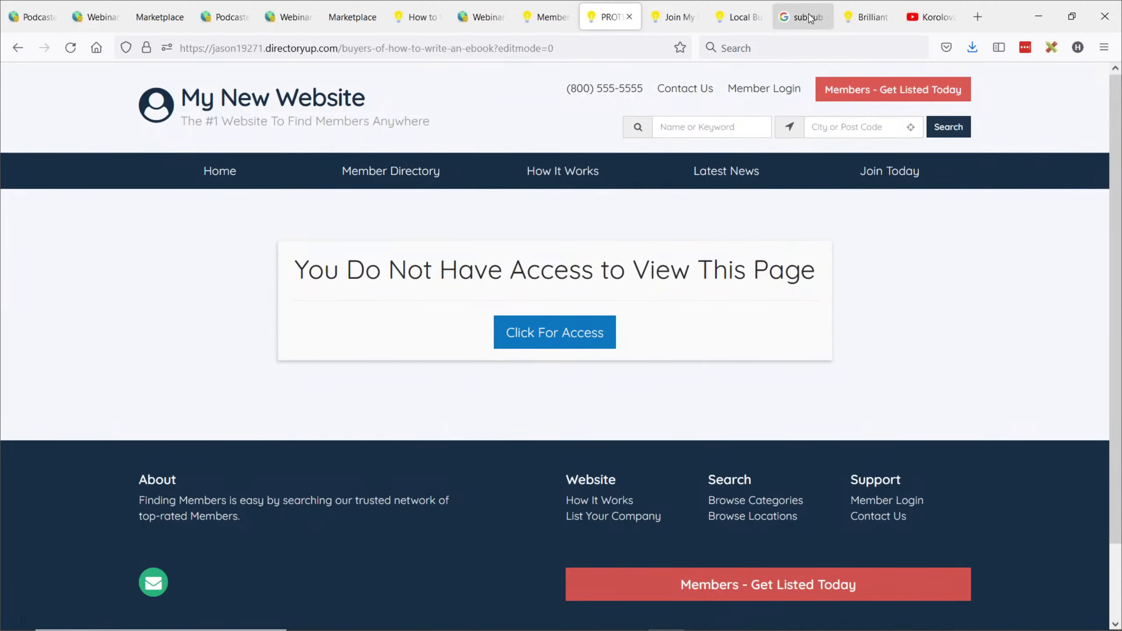
left_click(865, 16)
left_click(503, 49)
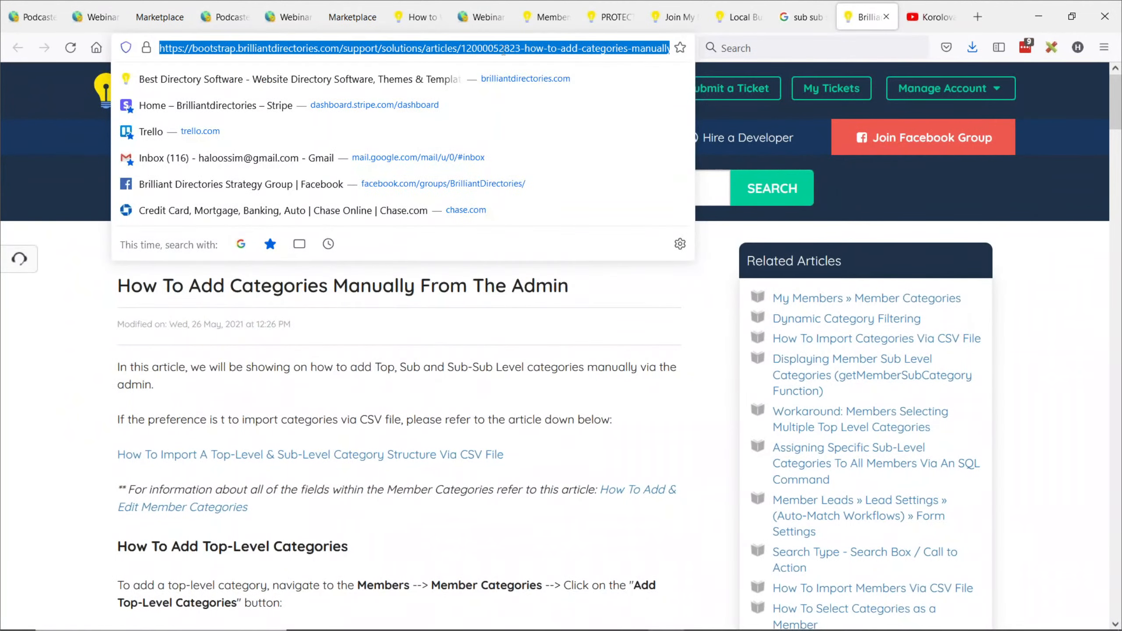
type("brilliantdirectories.com/")
key("Return")
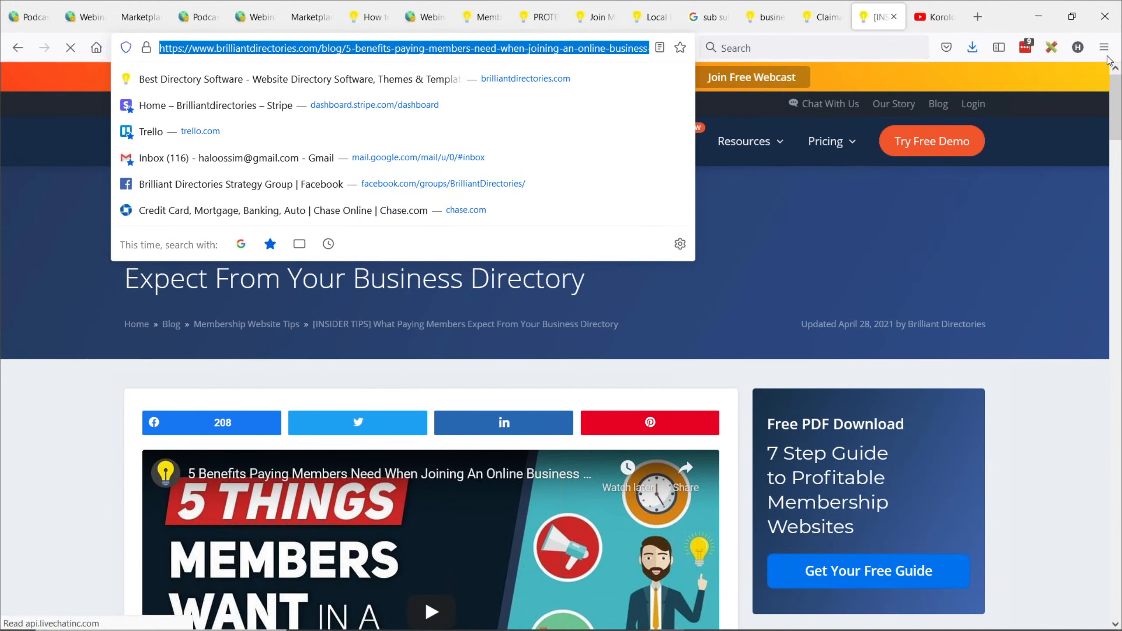
- Leave the article on what paying members expect, and select the web address of the Claimable Business Listings article
key("Escape")
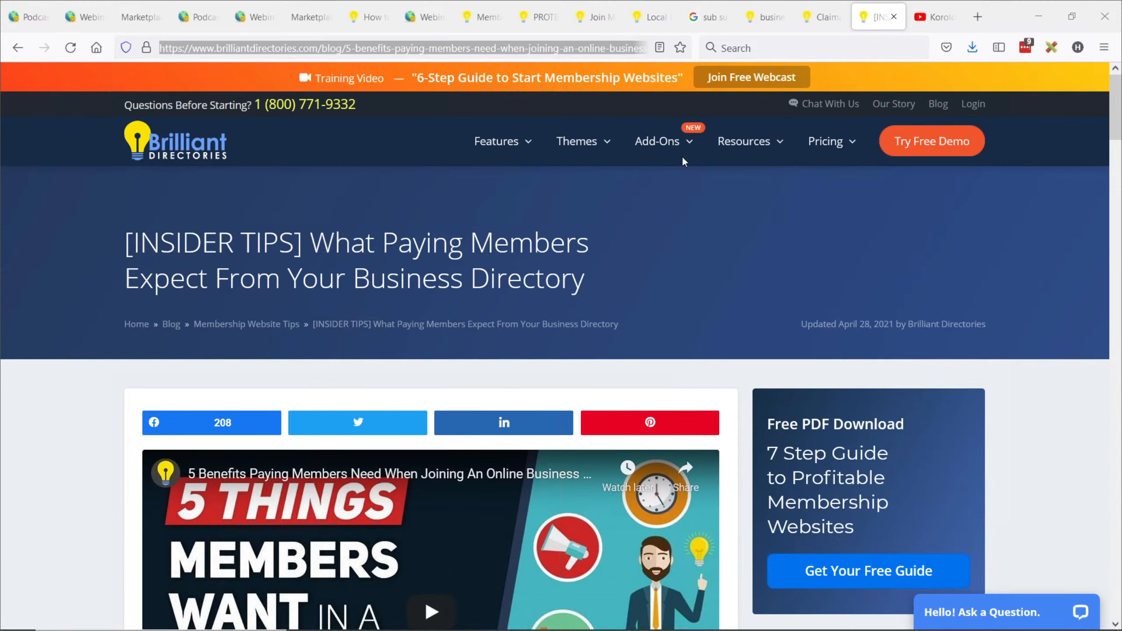
left_click(823, 16)
left_click(552, 48)
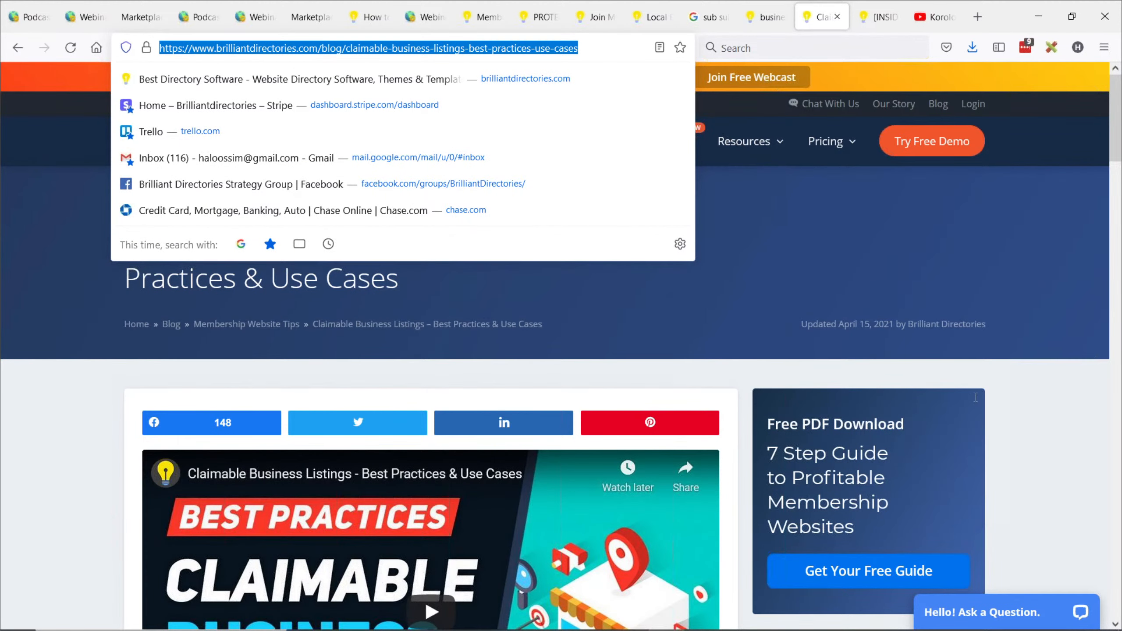
left_click(996, 384)
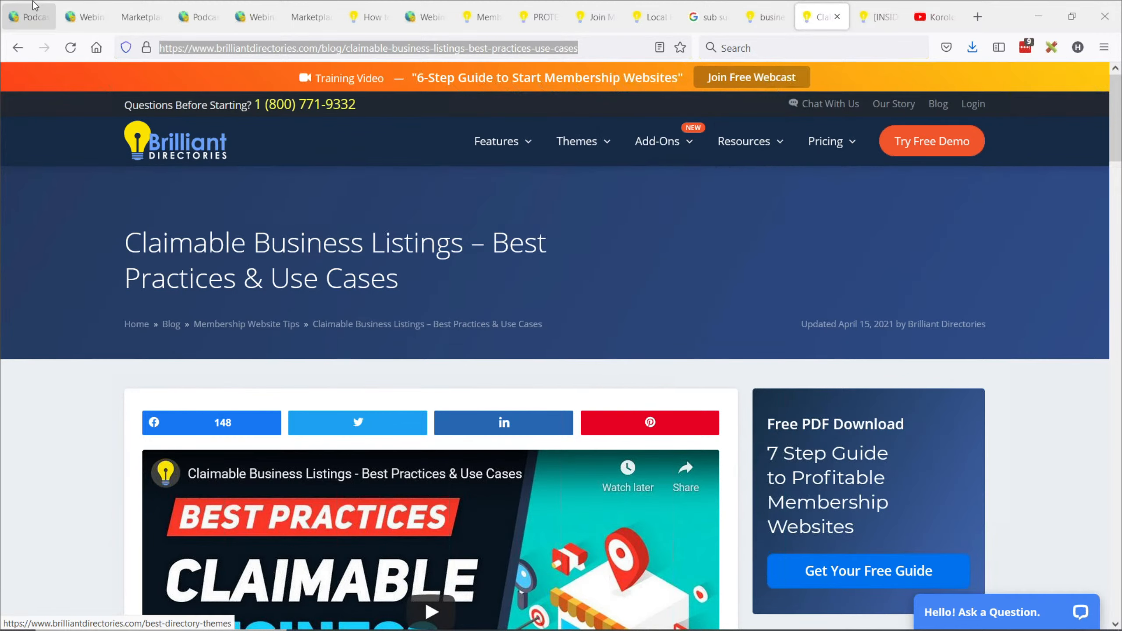
- Return to the Edit Membership Plan page, expand the My Members section, and switch to the Time to Help You slide
left_click(83, 16)
left_click(88, 131)
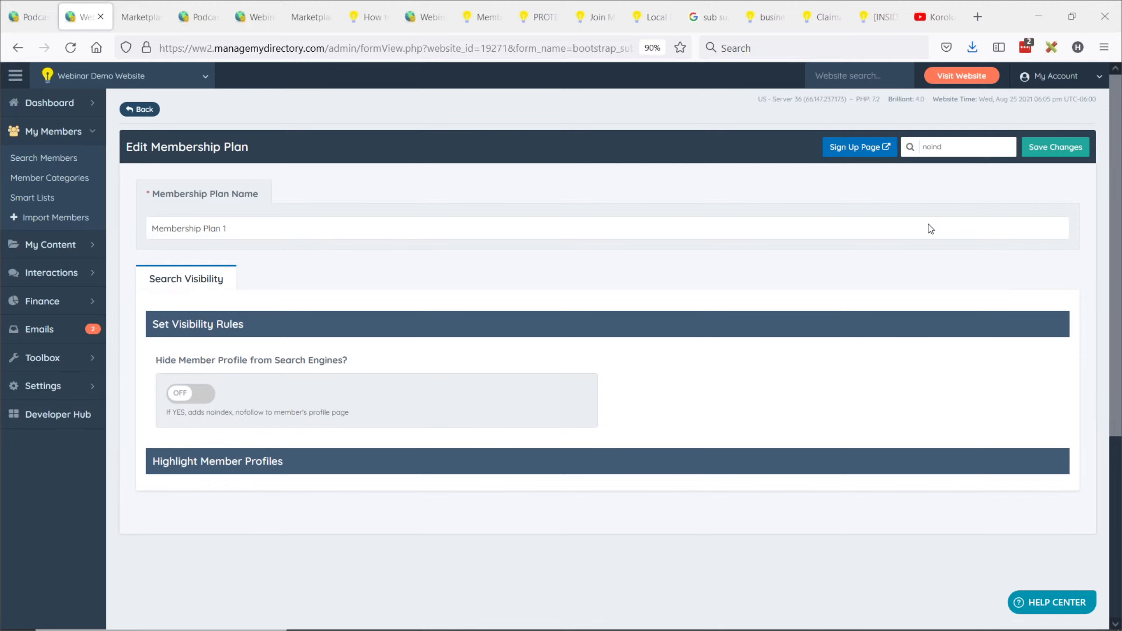
key("alt+Tab")
key("alt+Tab")
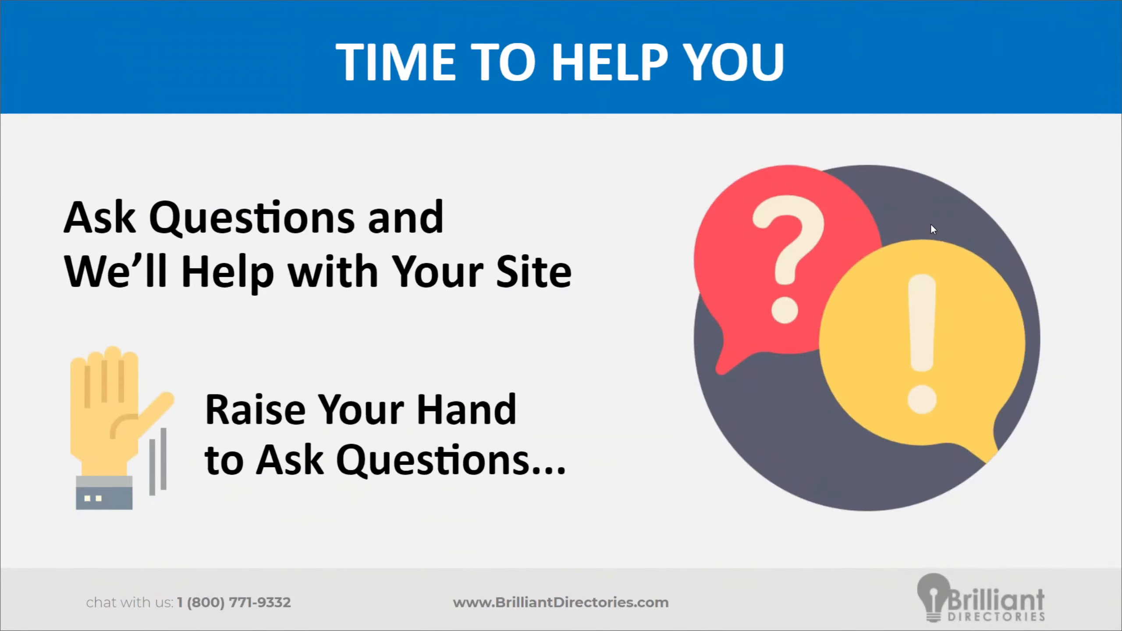